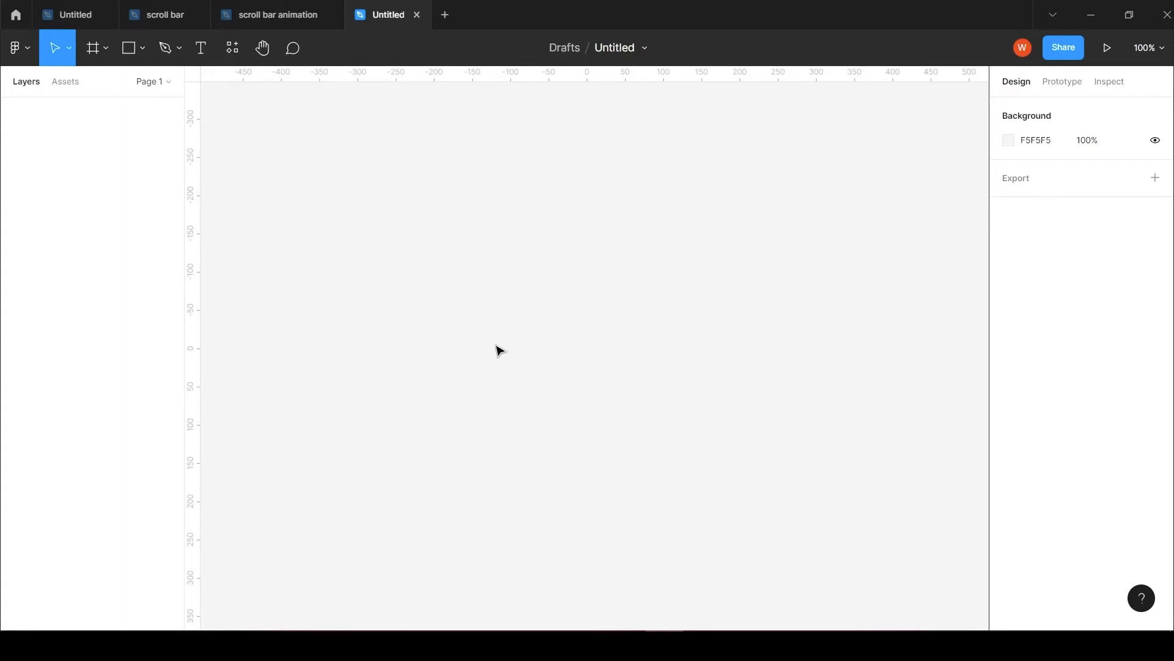
# Draw a frame about 374 × 539 on the empty canvas and set its corner radius to 30.
pyautogui.click(96, 54)
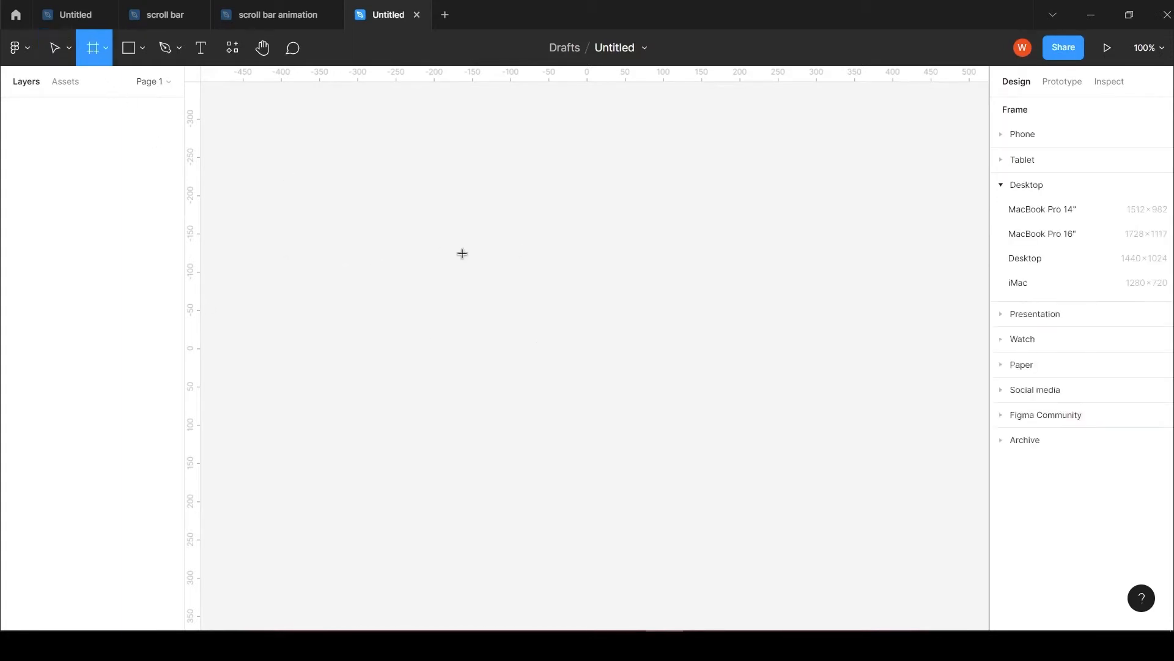
pyautogui.moveTo(421, 184)
pyautogui.mouseDown()
pyautogui.moveTo(516, 408)
pyautogui.moveTo(697, 549)
pyautogui.moveTo(706, 597)
pyautogui.mouseUp()
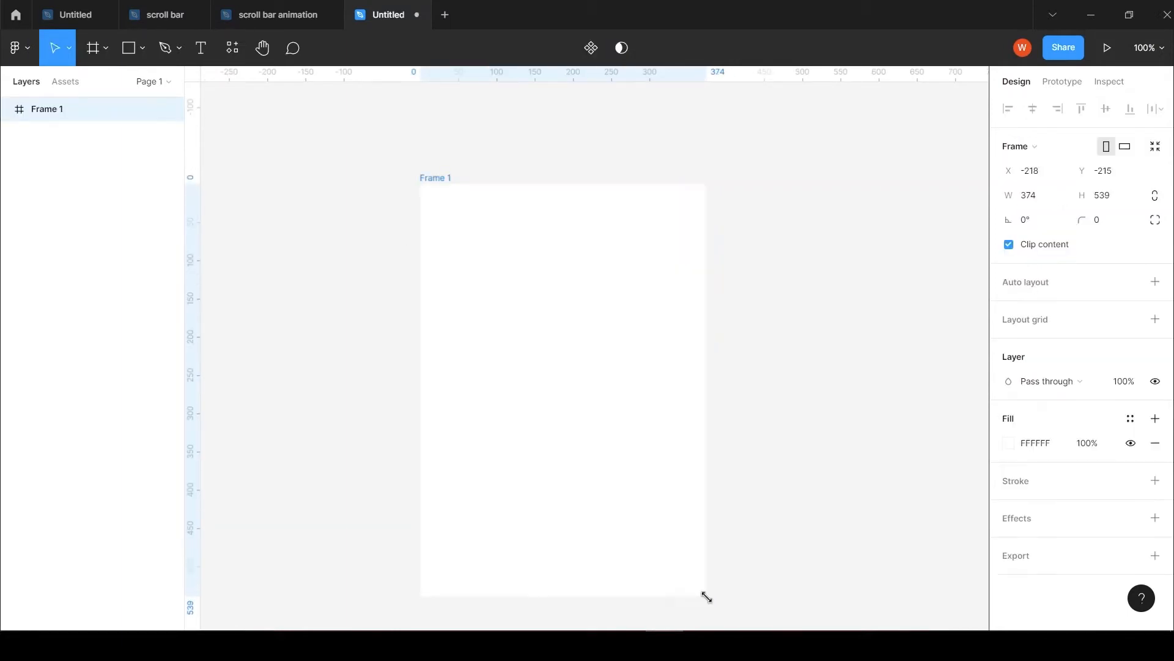
pyautogui.click(1098, 223)
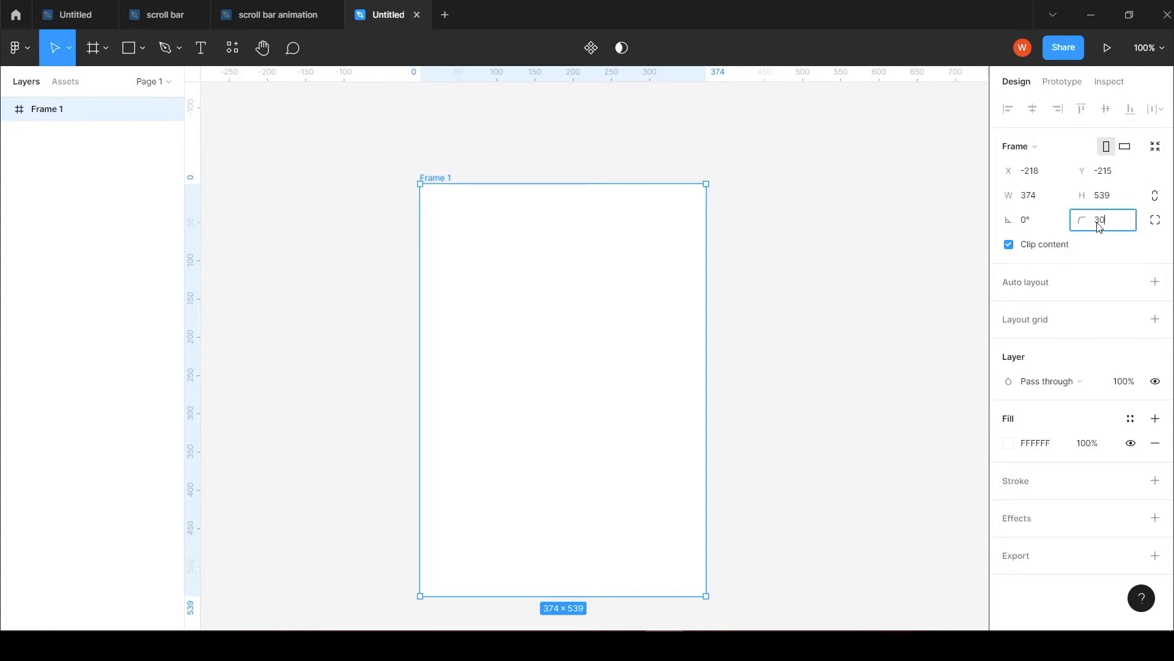
pyautogui.write('30')
pyautogui.press('Return')
# Draw a header rectangle about 374 × 122 across the full width at the top of the frame.
pyautogui.click(130, 48)
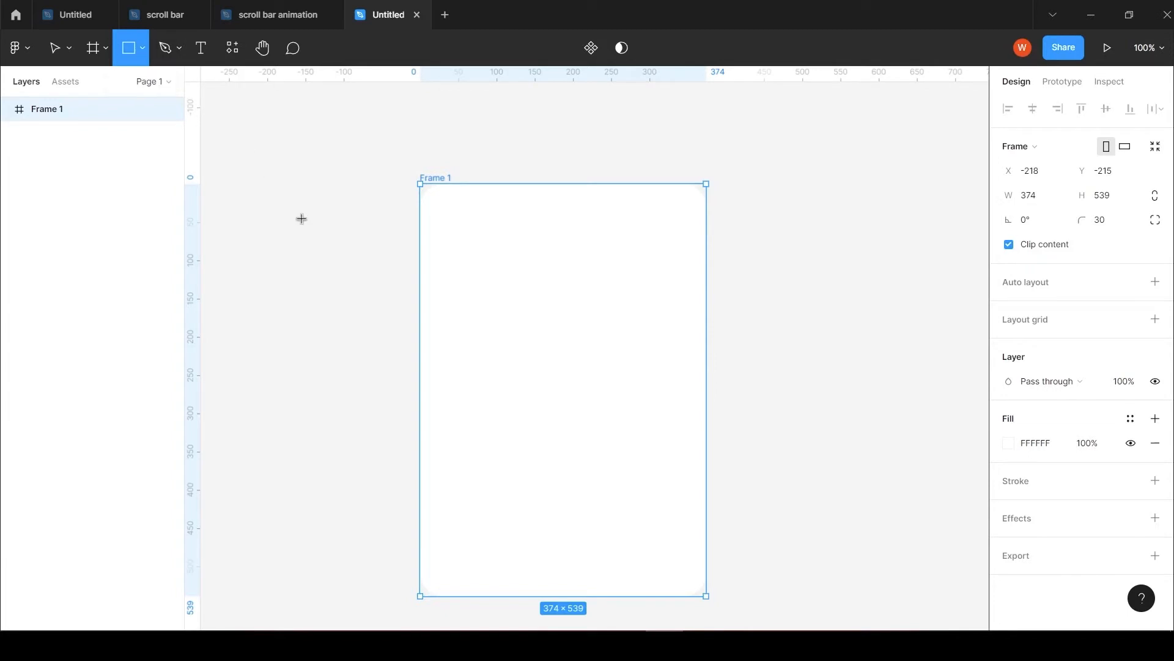
pyautogui.click(142, 49)
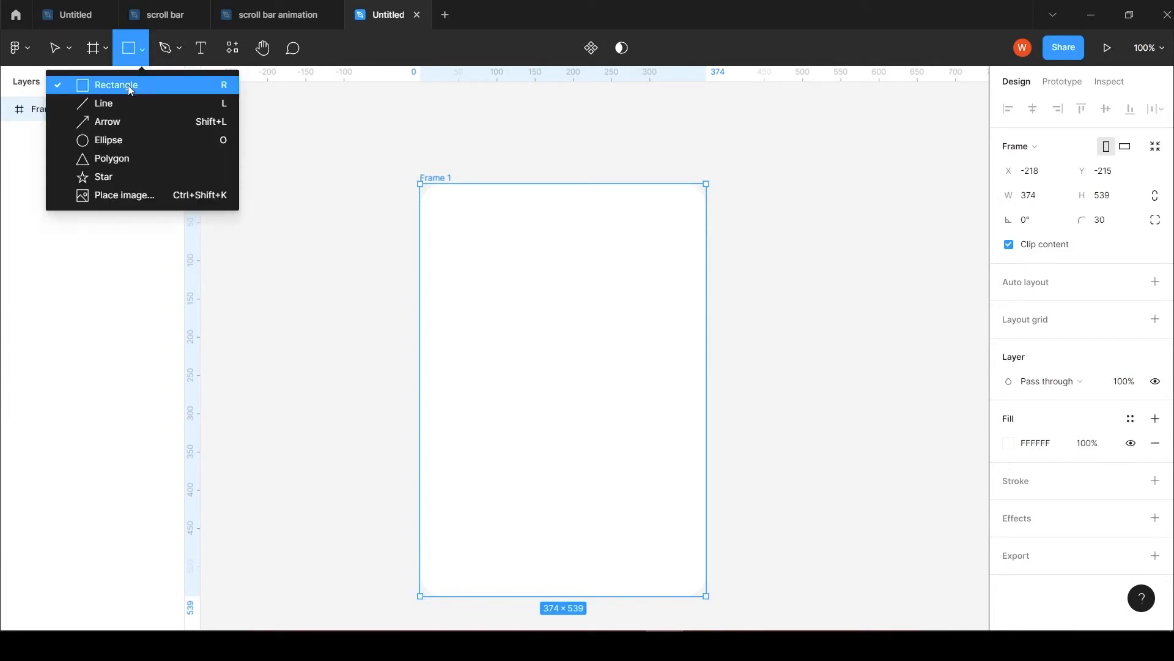
pyautogui.click(420, 185)
pyautogui.moveTo(421, 184)
pyautogui.mouseDown()
pyautogui.moveTo(521, 267)
pyautogui.moveTo(679, 301)
pyautogui.moveTo(708, 278)
pyautogui.mouseUp()
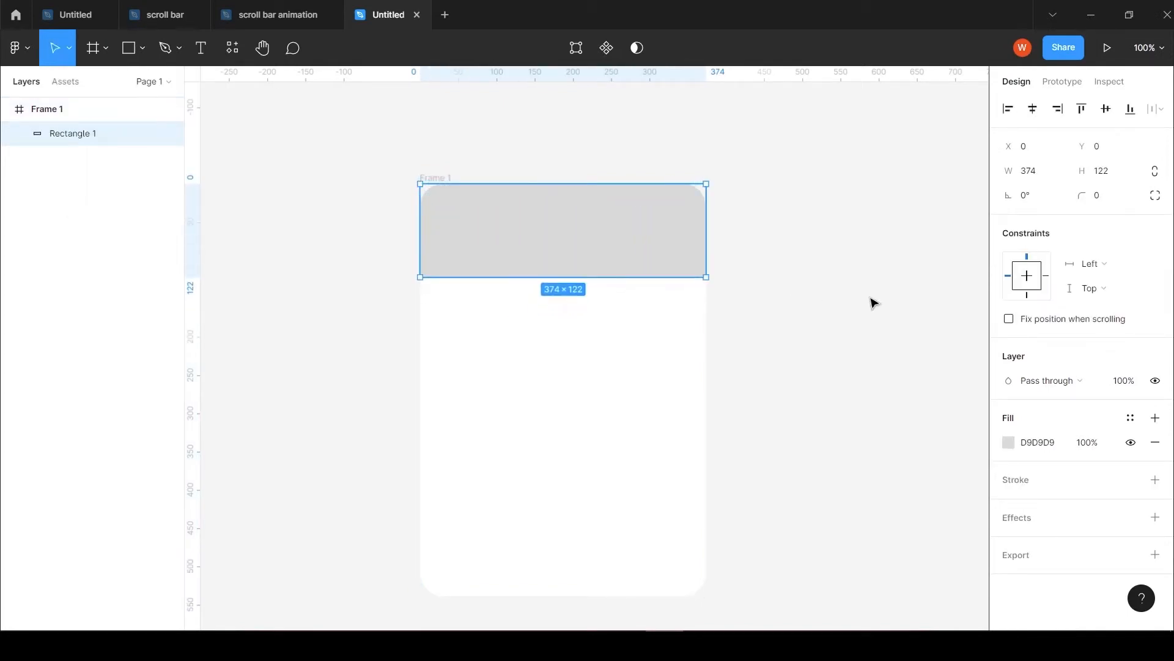
# Change the header rectangle's fill to the dark blue 162FB1.
pyautogui.click(1098, 197)
pyautogui.click(1009, 442)
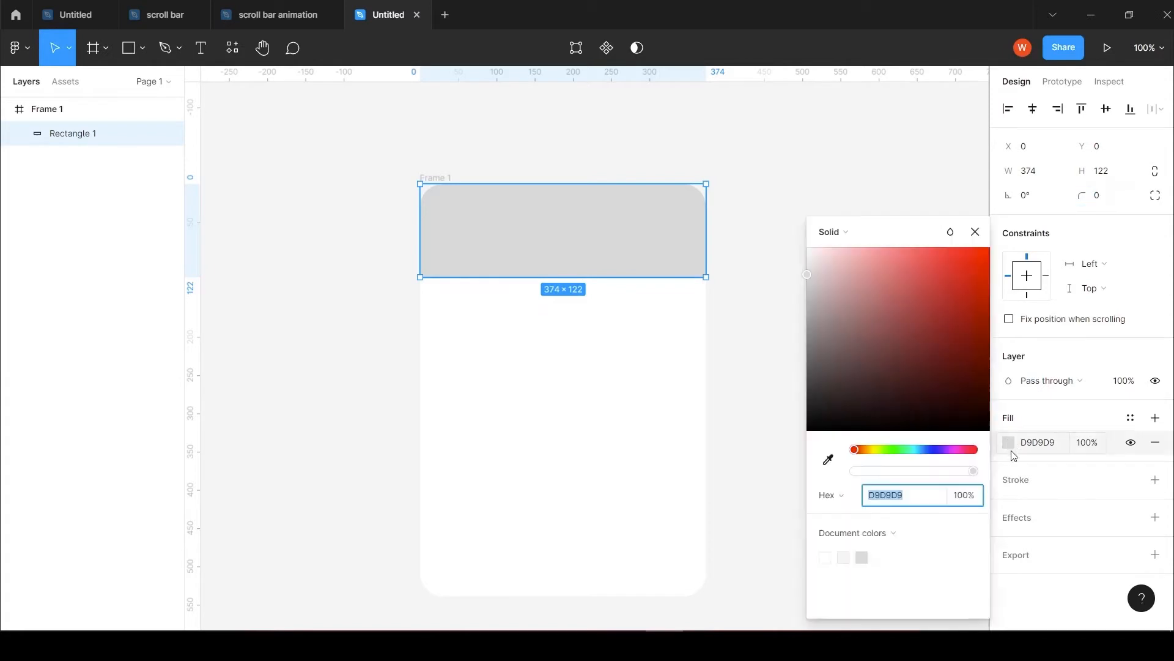
pyautogui.click(931, 452)
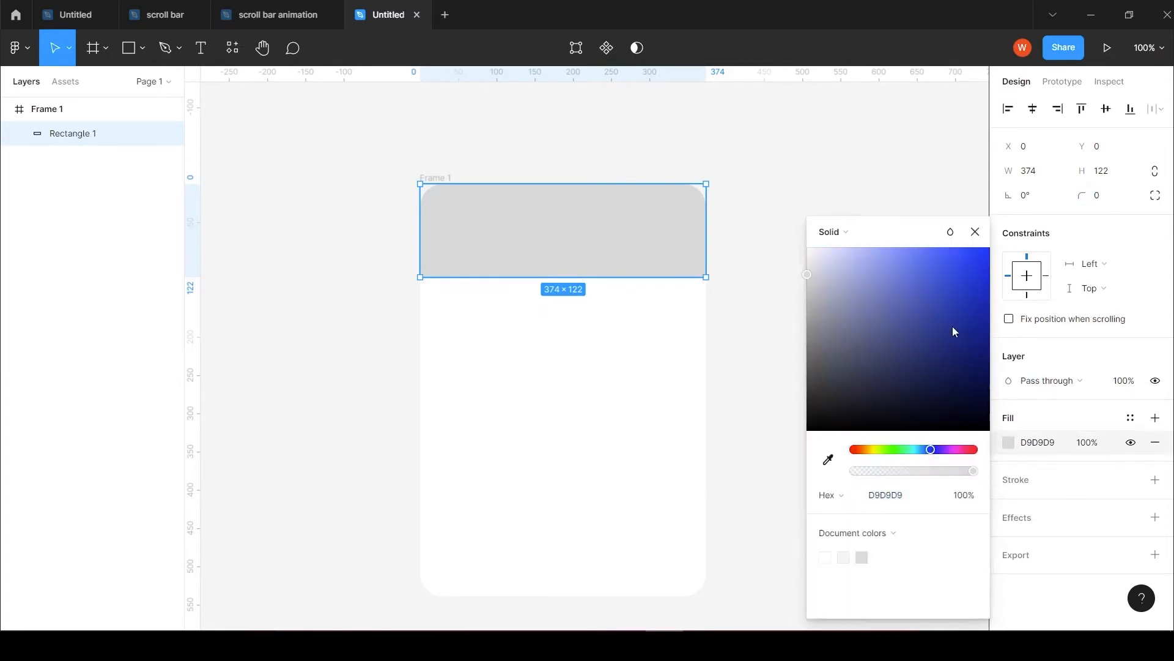
pyautogui.moveTo(958, 308); pyautogui.dragTo(968, 303)
pyautogui.click(975, 231)
# Draw a small bar about 115 × 15 near the header's upper edge and set its corner radius to 20.
pyautogui.click(142, 48)
pyautogui.click(98, 86)
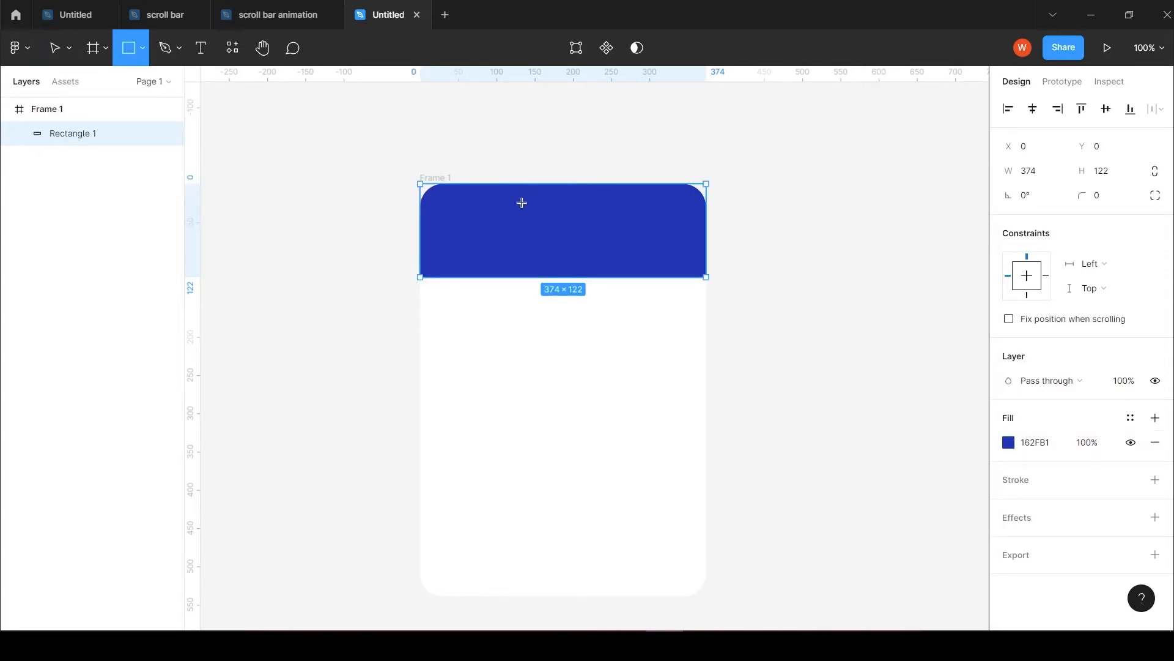
pyautogui.moveTo(522, 203)
pyautogui.mouseDown()
pyautogui.moveTo(611, 215)
pyautogui.moveTo(585, 213)
pyautogui.mouseUp()
pyautogui.click(1100, 197)
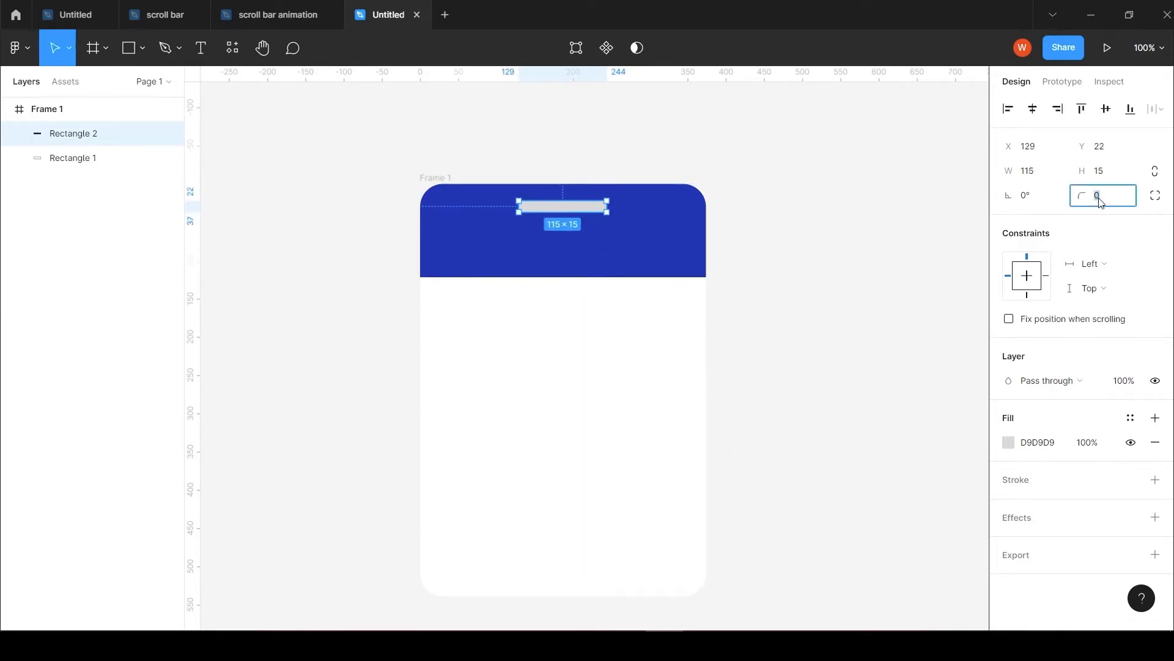
pyautogui.write('2')
pyautogui.press('Return')
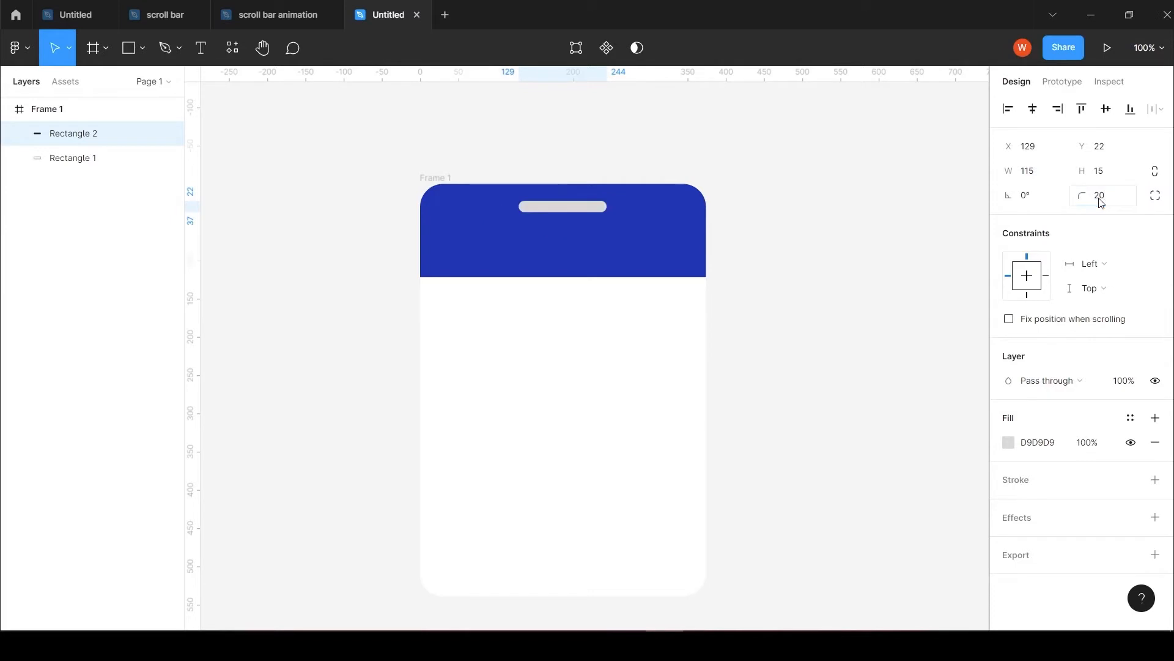
# Add the text "select your choice" in the blue header below the rounded bar.
pyautogui.click(201, 48)
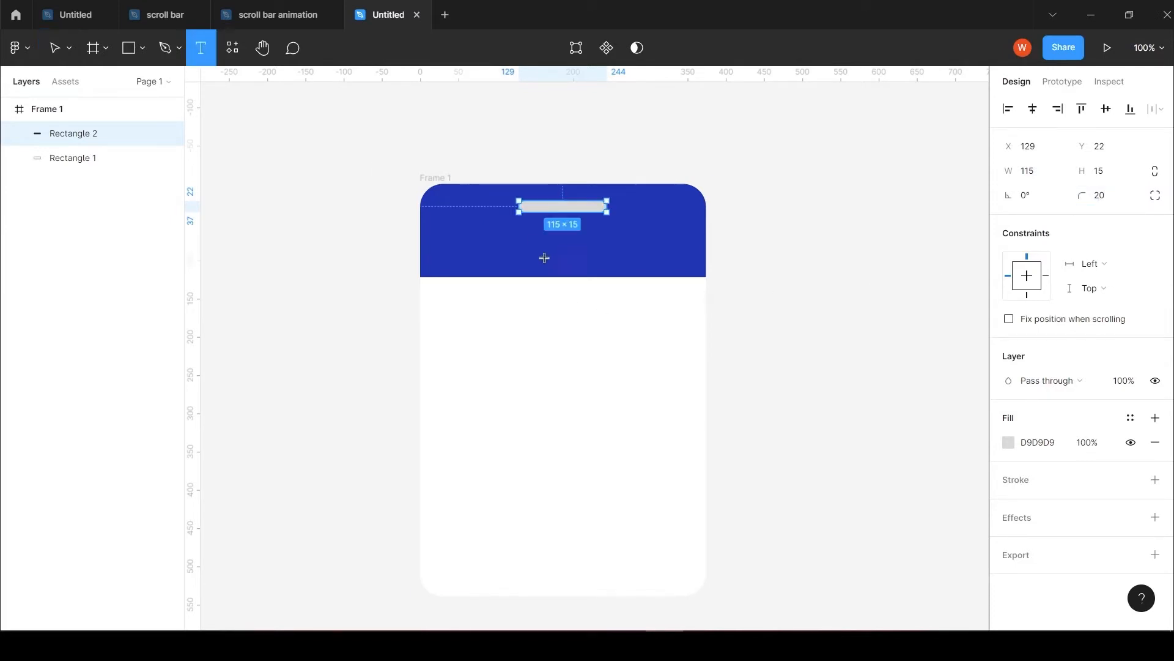
pyautogui.click(507, 247)
pyautogui.write('select your choice')
pyautogui.press('Escape')
# Make the "select your choice" text Bold and set its font size to 19.
pyautogui.click(1056, 475)
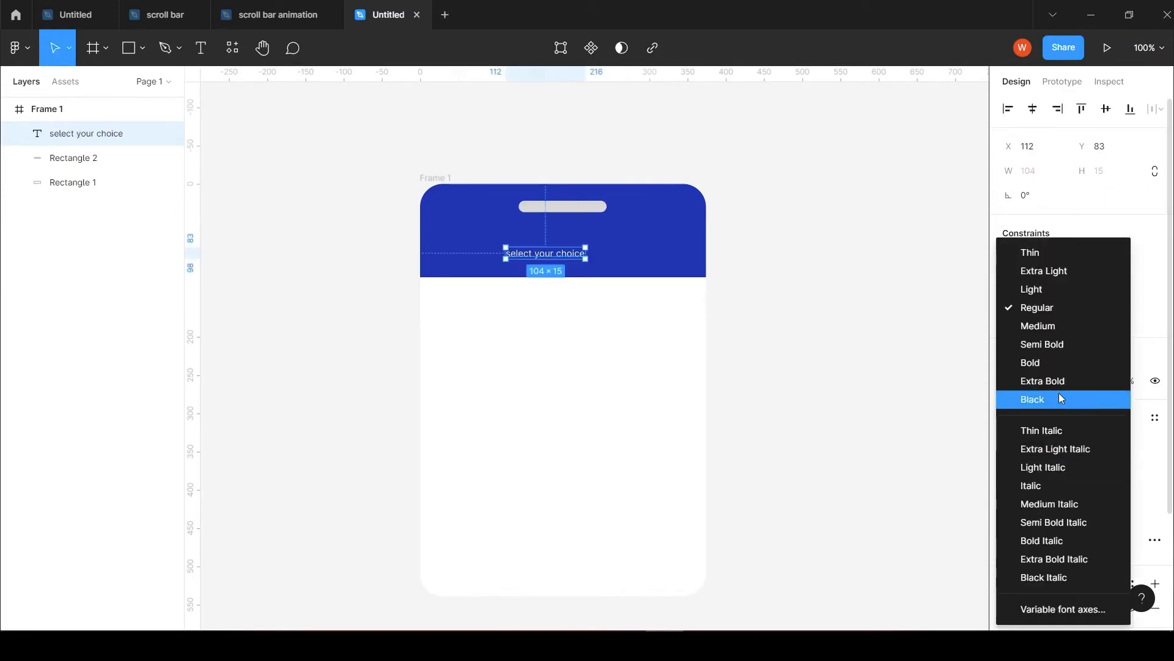
pyautogui.click(1062, 363)
pyautogui.click(1108, 467)
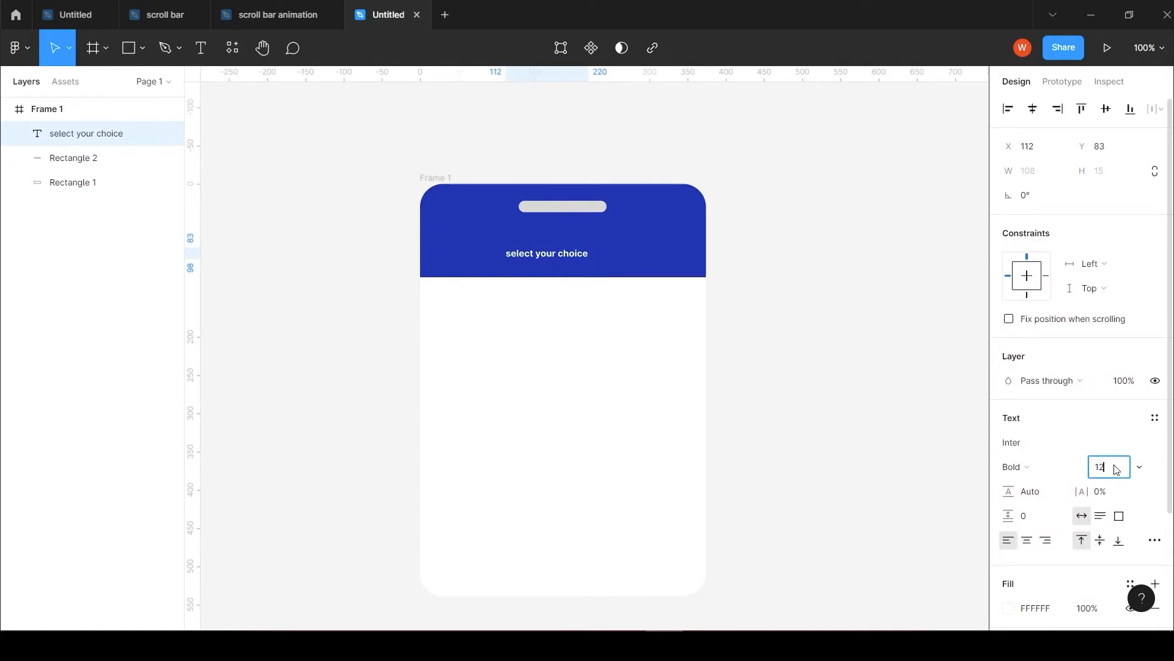
pyautogui.press('Up')
pyautogui.press('Up')
pyautogui.press('Up')
pyautogui.press('Up')
pyautogui.press('Up')
pyautogui.press('Up')
pyautogui.press('Up')
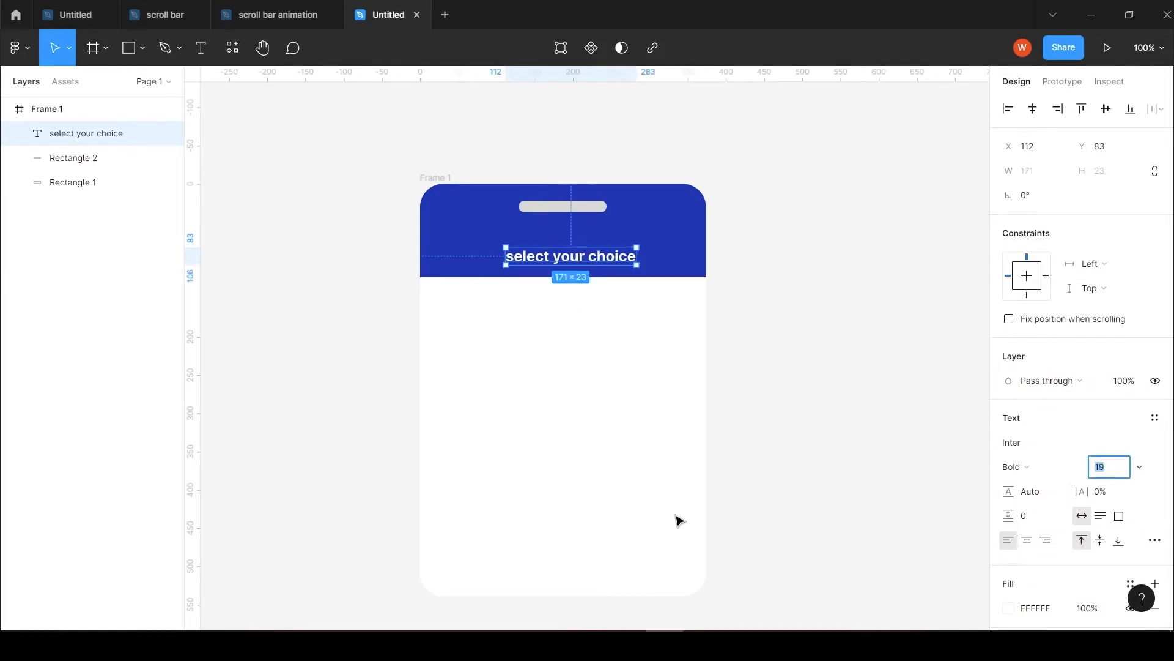
# Center the title horizontally in the frame and shift the rounded bar slightly lower in the header.
pyautogui.click(1033, 108)
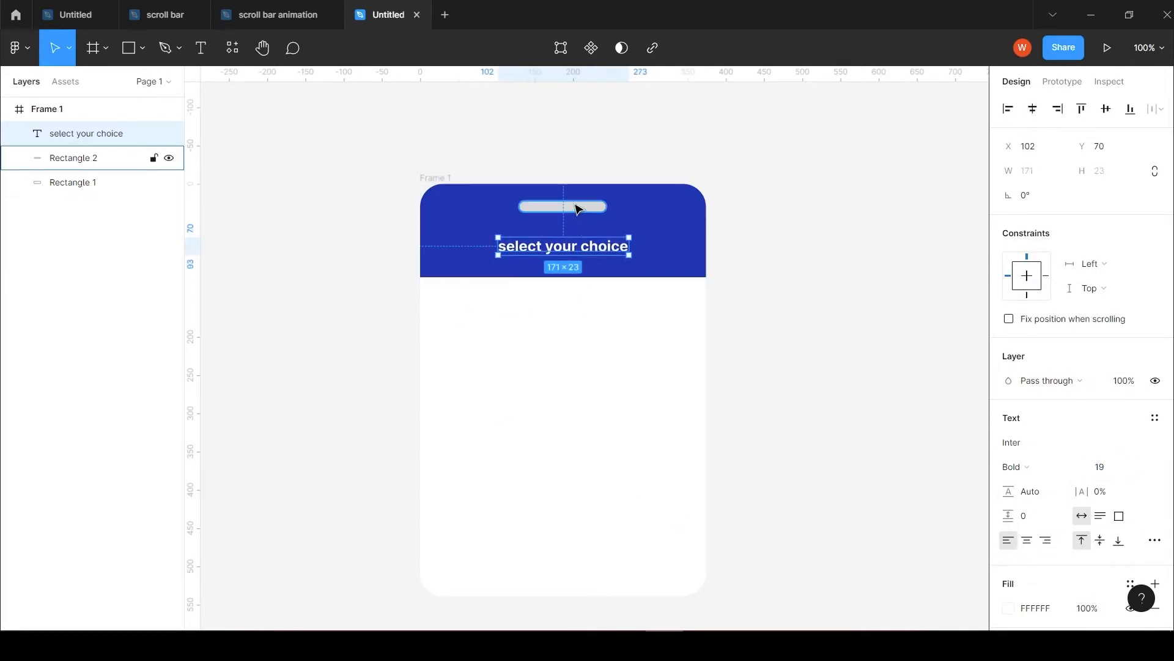
pyautogui.moveTo(578, 206); pyautogui.dragTo(578, 217)
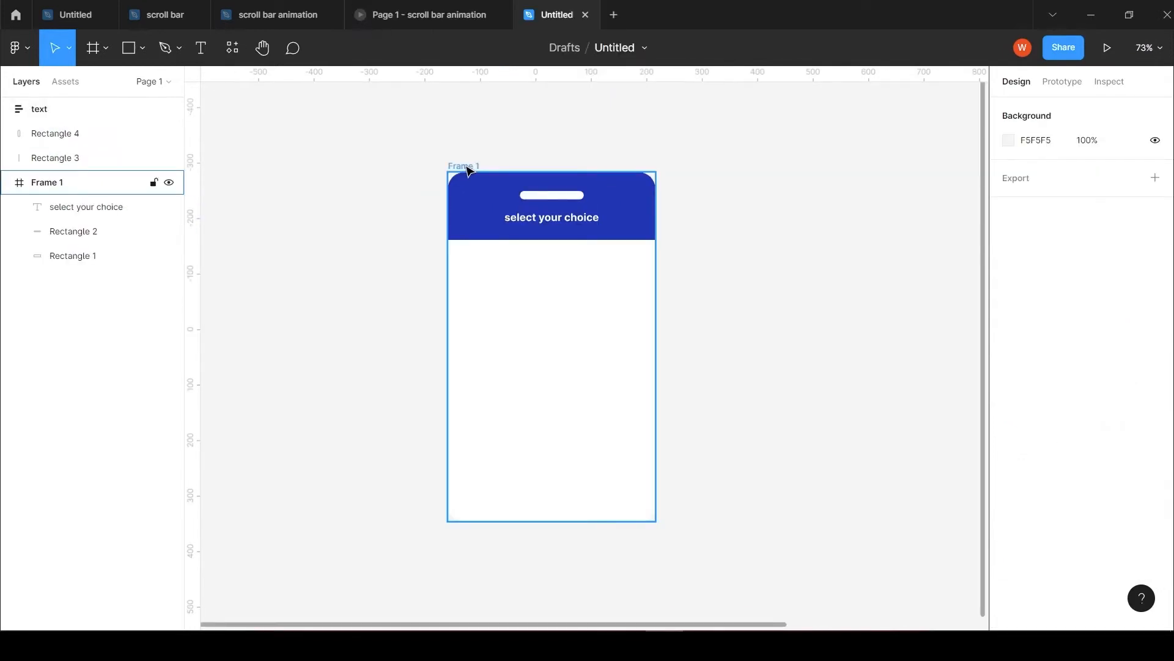
# Draw a rectangle about 374 × 477 inside the frame, directly below the blue header.
pyautogui.click(468, 170)
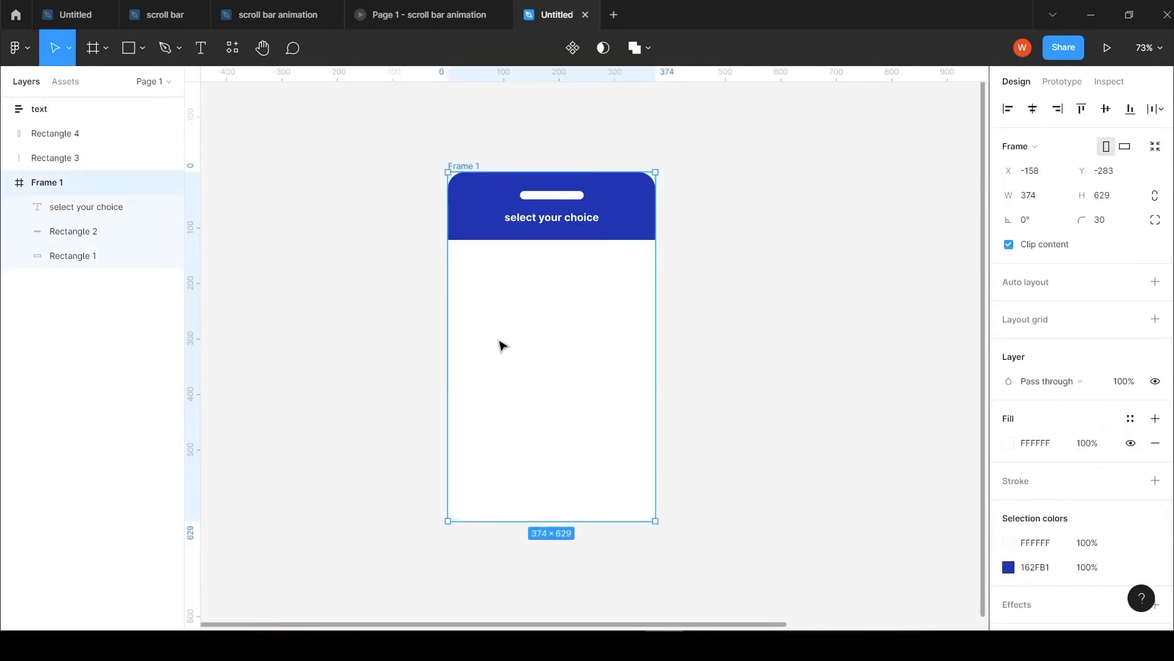
pyautogui.click(141, 48)
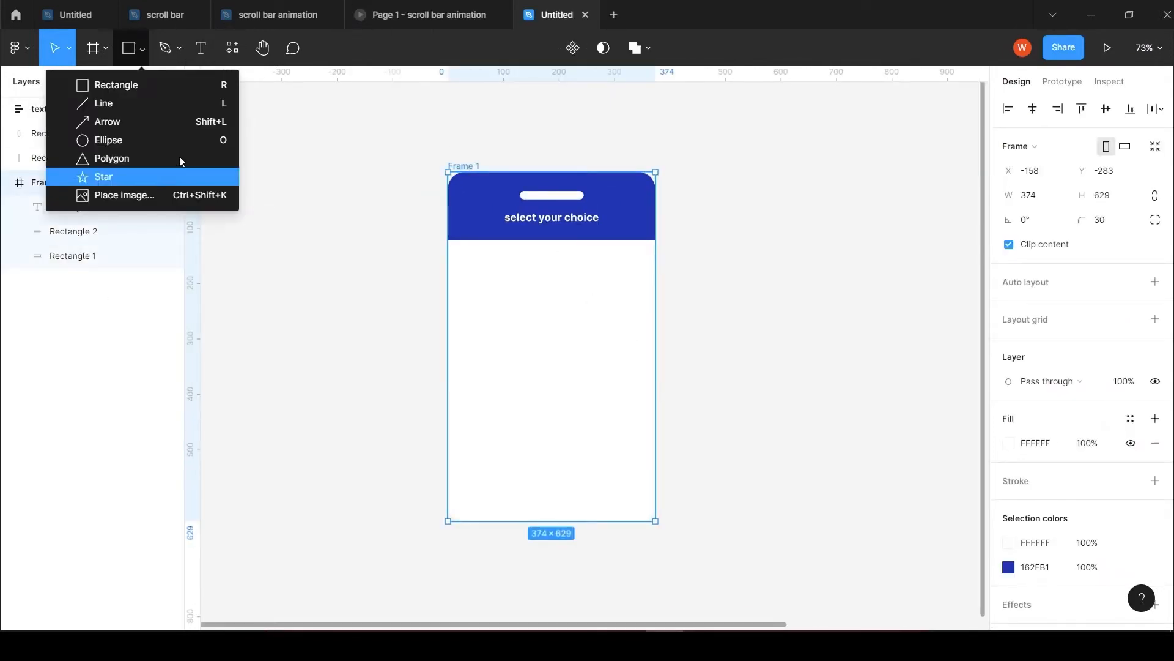
pyautogui.click(151, 90)
pyautogui.moveTo(451, 246); pyautogui.dragTo(656, 505)
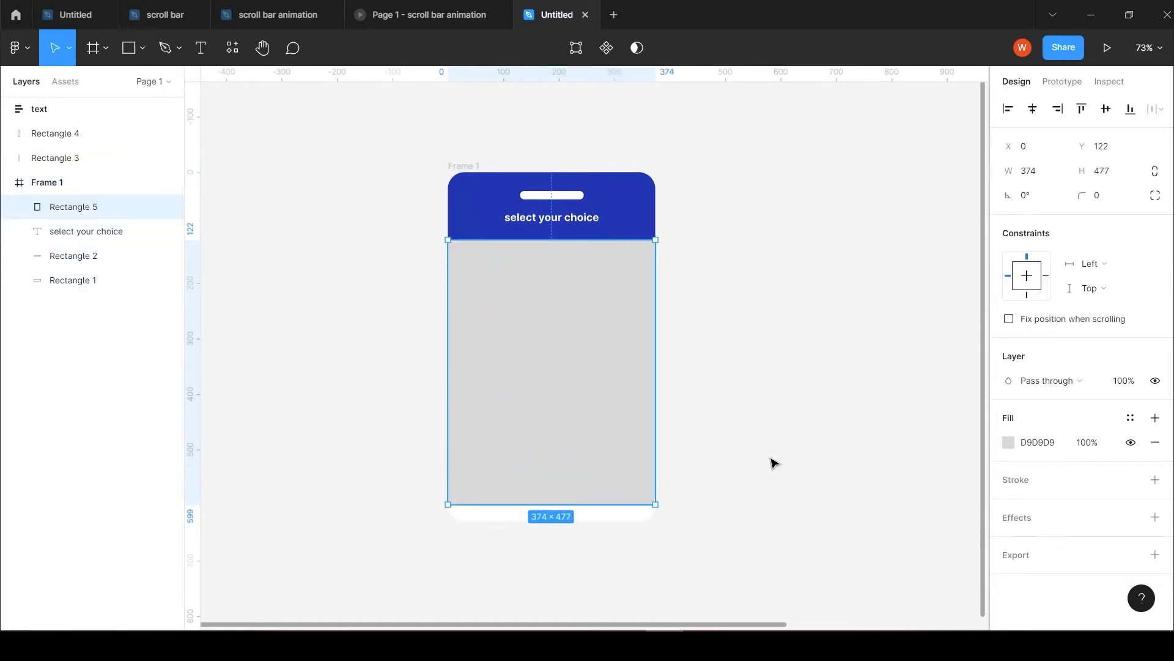
# Turn off Clip content for the phone frame and stretch the rectangle below the header to a height of about 737.
pyautogui.press('Escape')
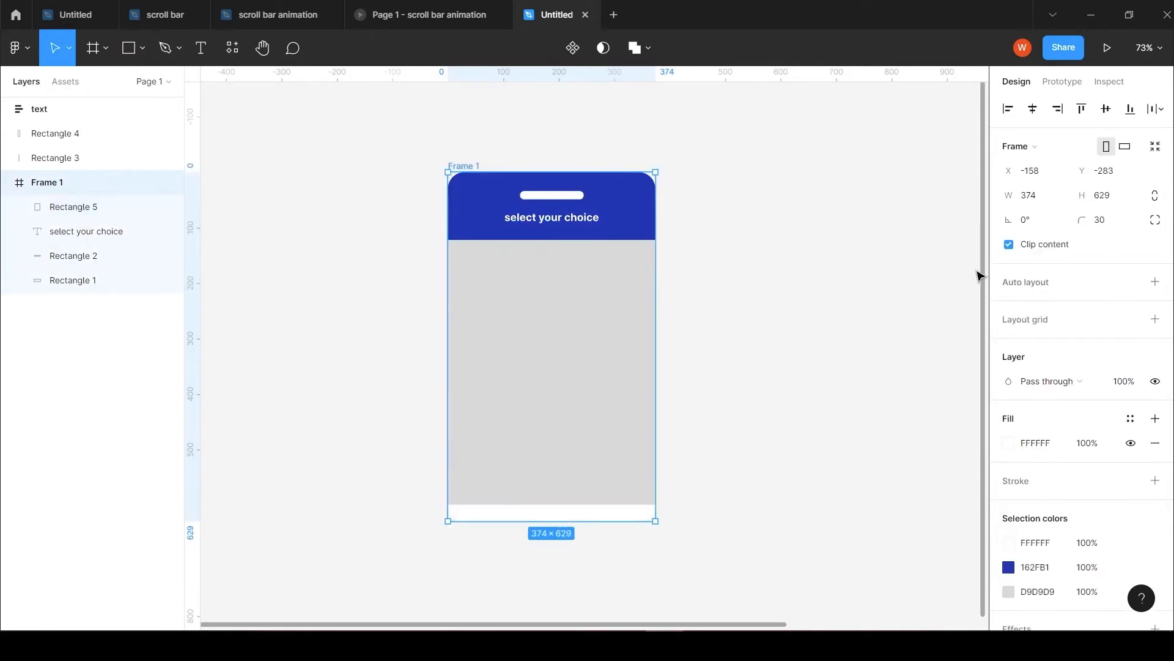
pyautogui.click(1010, 245)
pyautogui.scroll(-1, 712, 412)
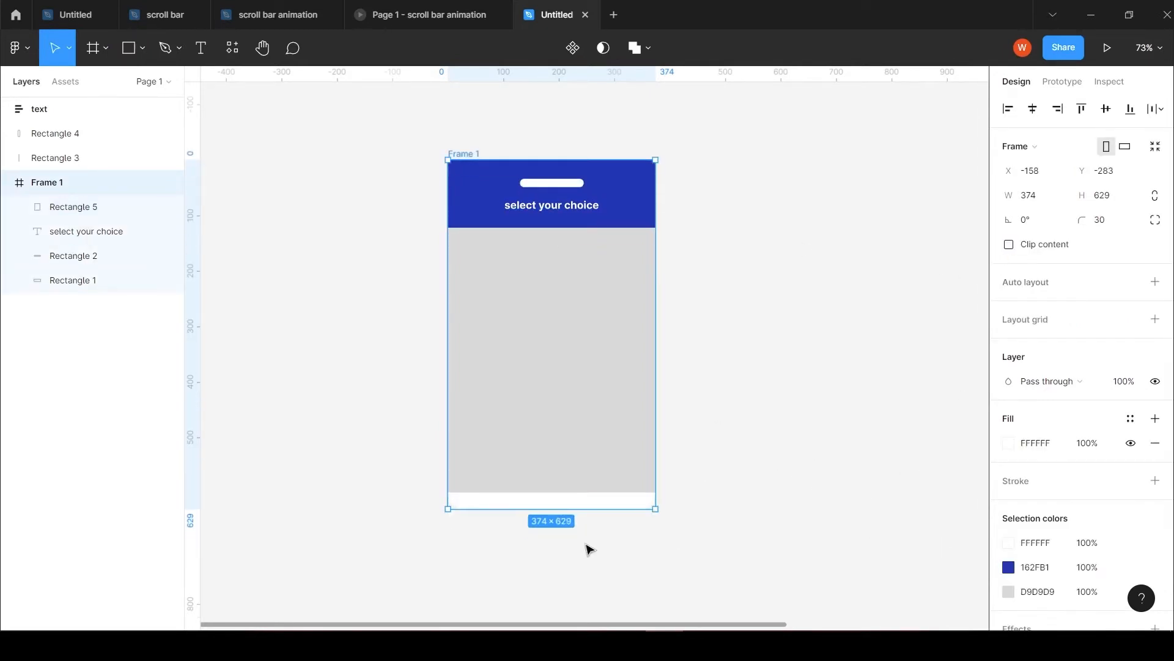
pyautogui.click(561, 493)
pyautogui.moveTo(559, 489); pyautogui.dragTo(571, 628)
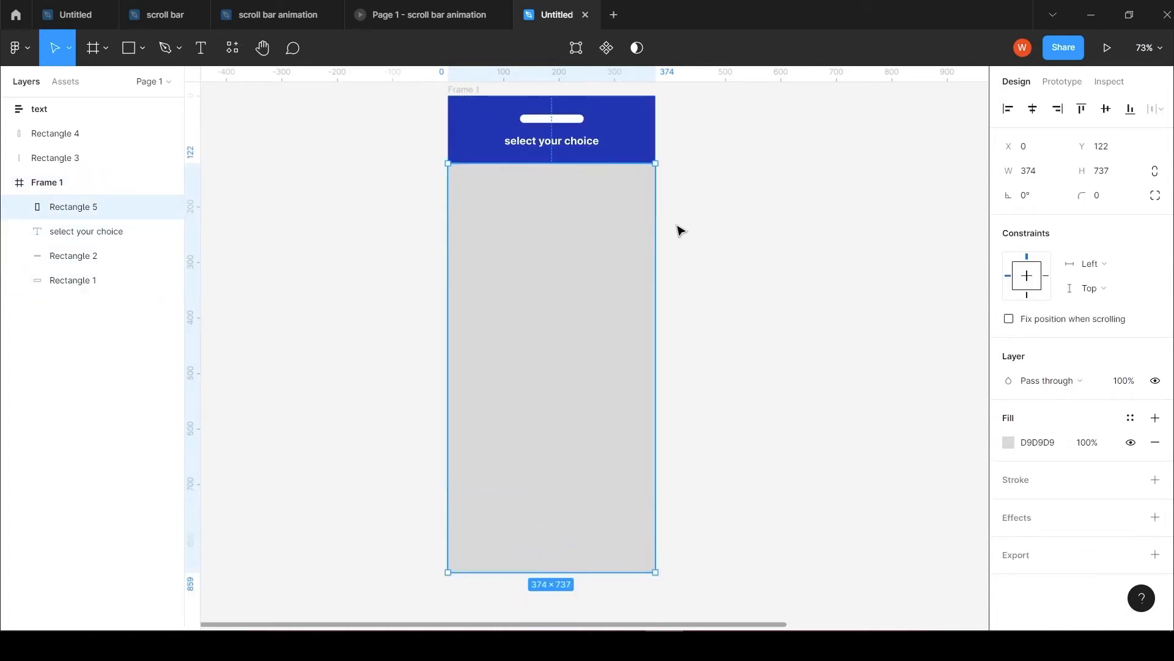
pyautogui.scroll(1, 681, 230)
pyautogui.click(458, 101)
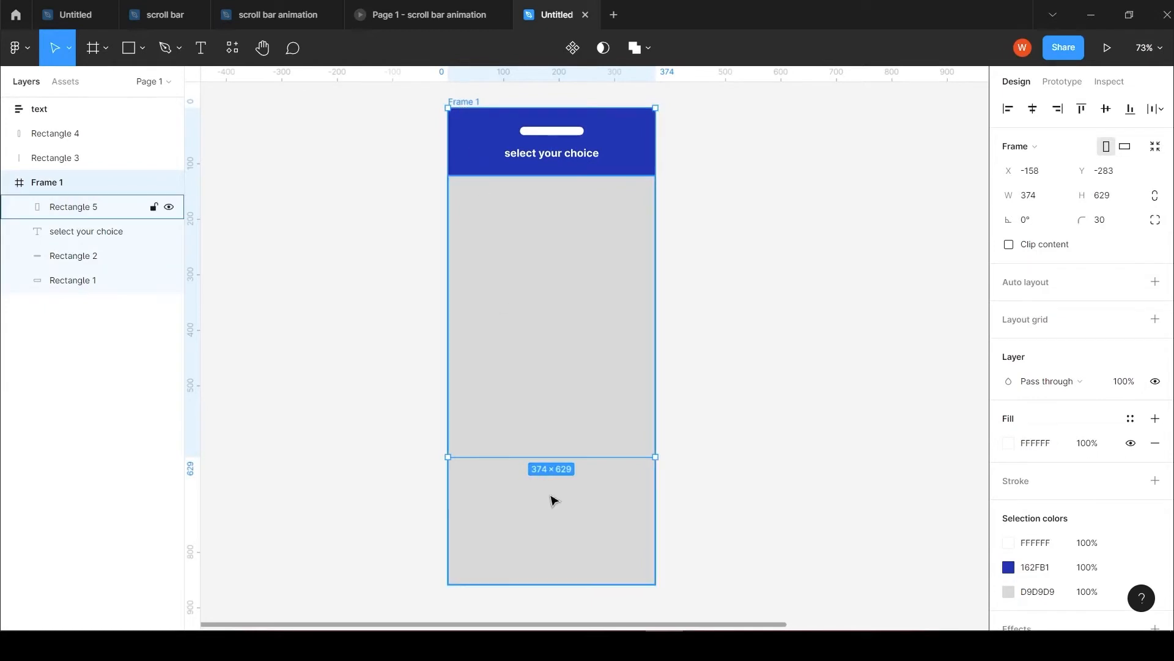
# Change the fill of the tall rectangle below the header to white, FFFFFF.
pyautogui.click(558, 556)
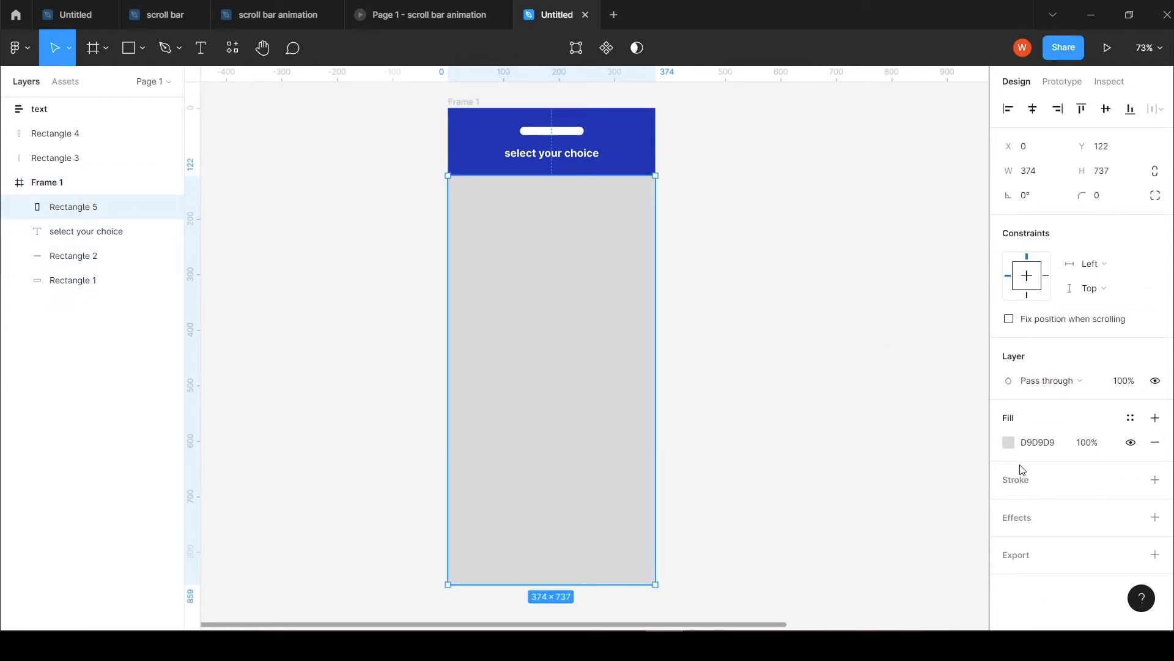
pyautogui.click(1008, 443)
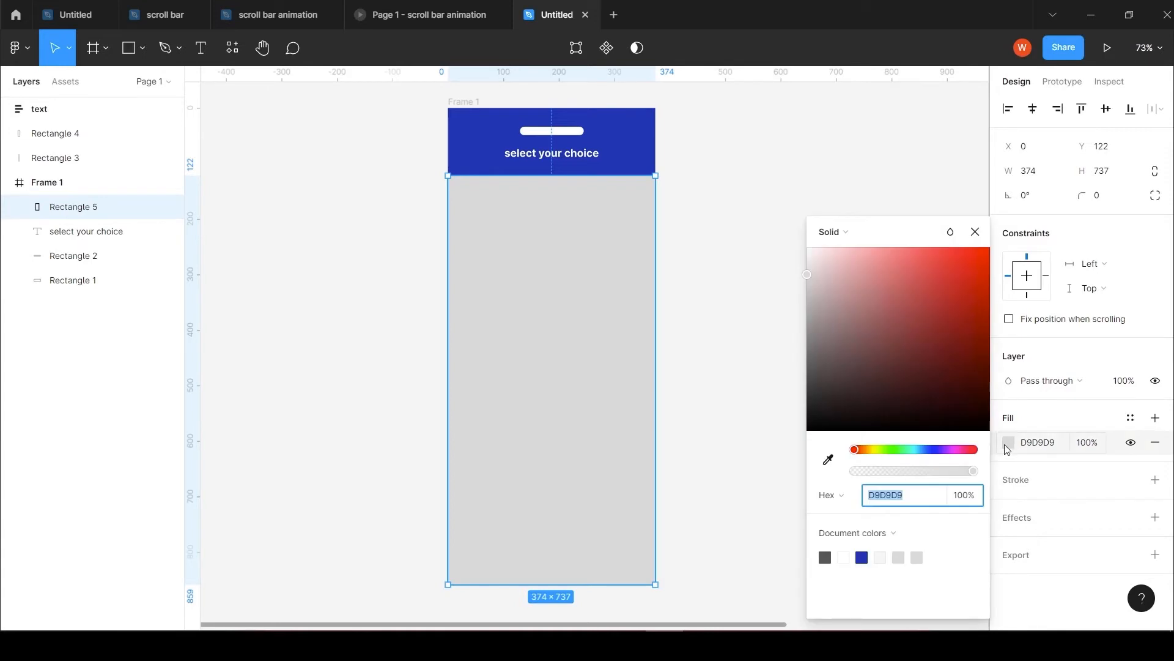
pyautogui.click(807, 248)
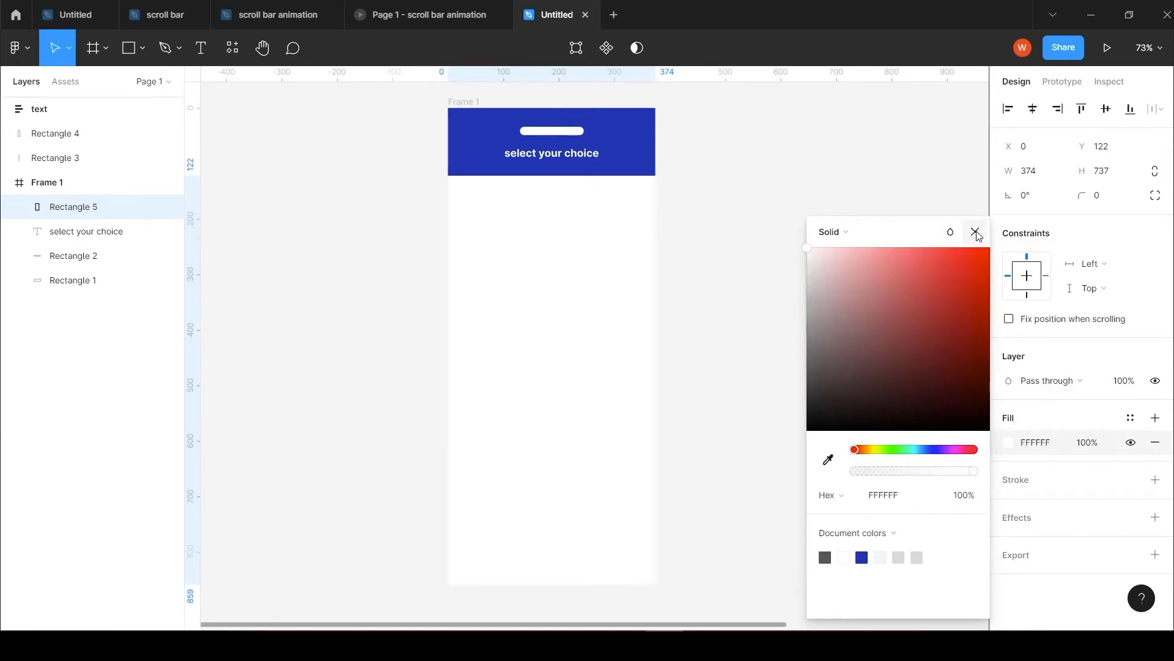
pyautogui.click(975, 232)
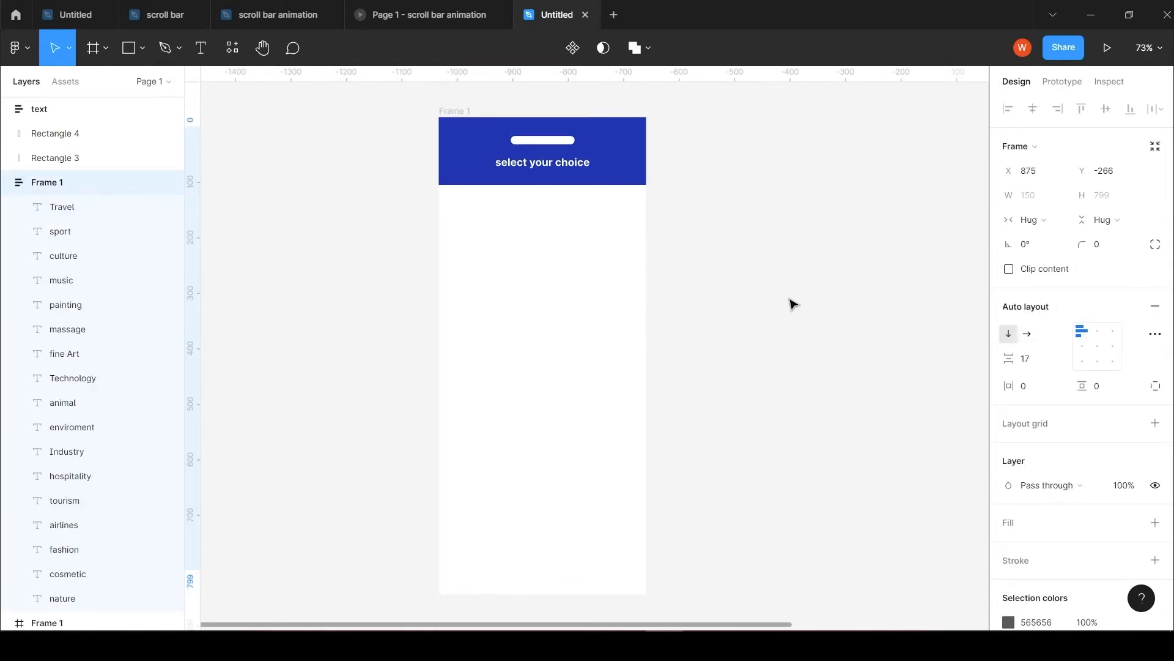
# Move the auto-layout list of category names into the phone frame below the header, at about X 37, Y 143.
pyautogui.moveTo(808, 231); pyautogui.dragTo(725, 271)
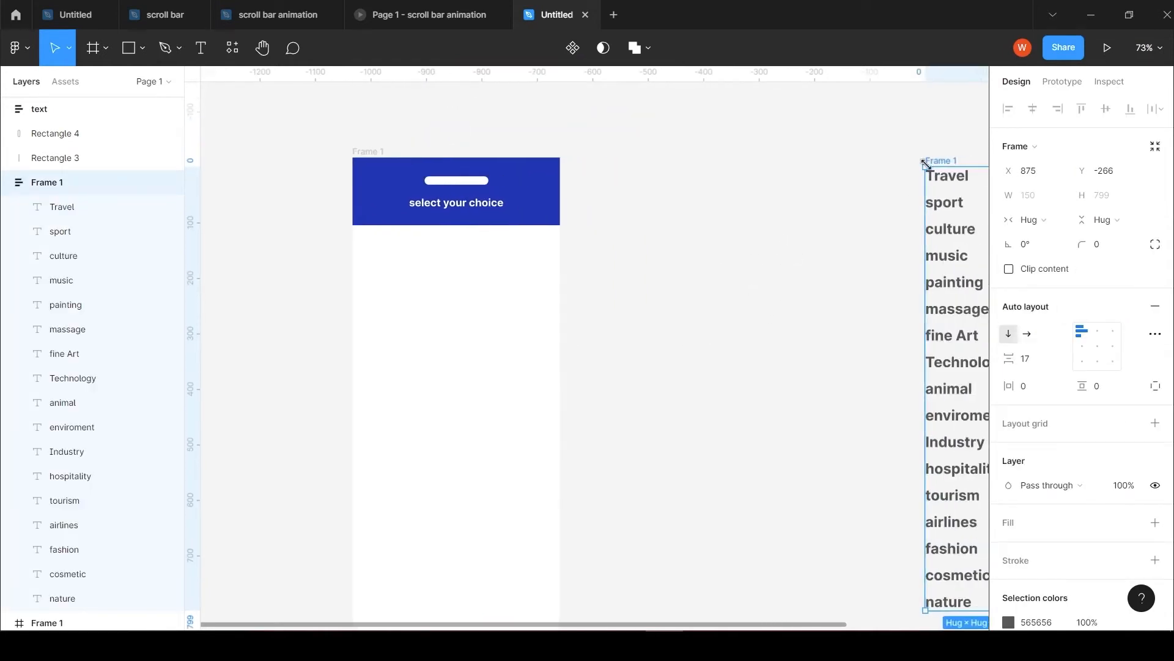
pyautogui.click(881, 160)
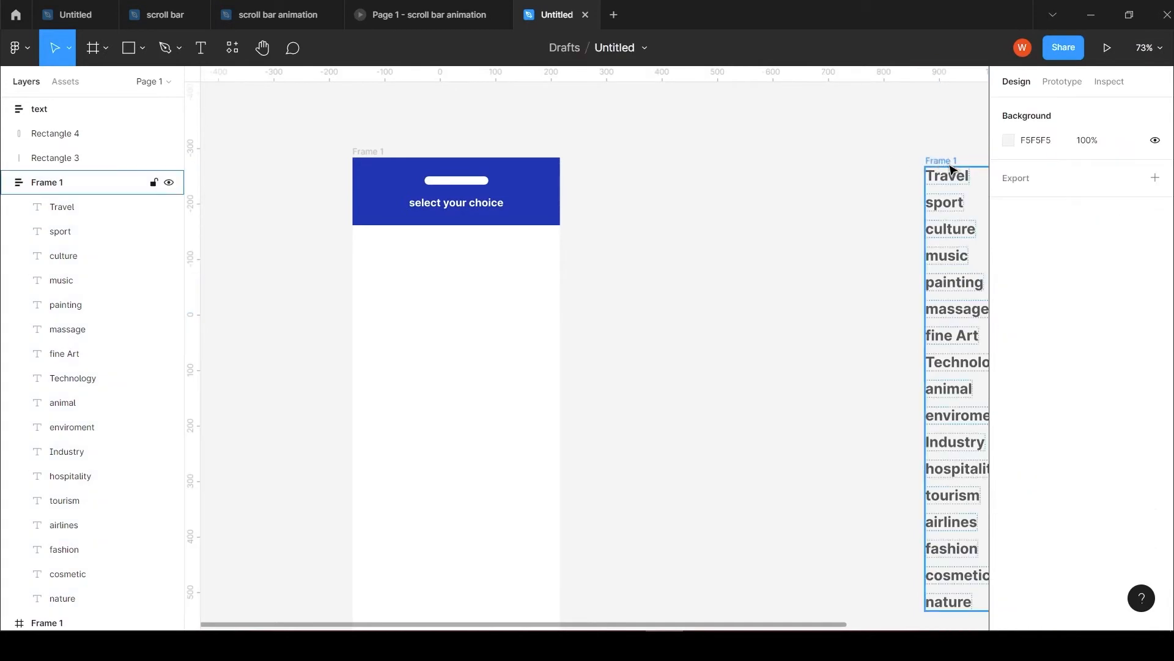
pyautogui.moveTo(949, 157); pyautogui.dragTo(702, 147)
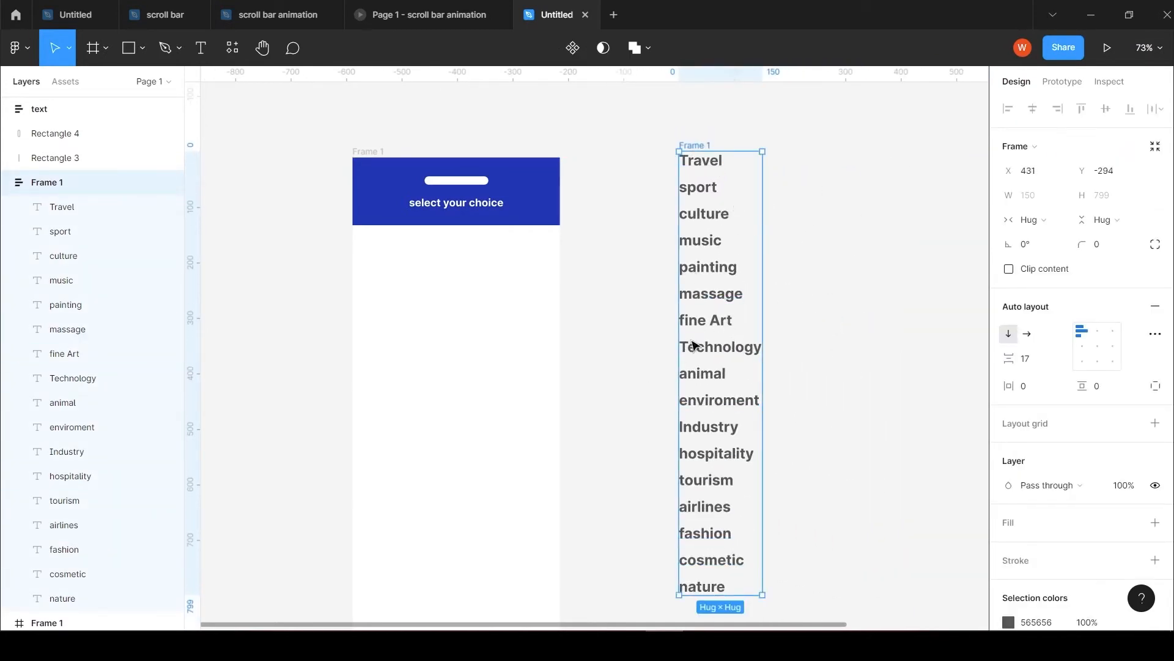
pyautogui.click(847, 147)
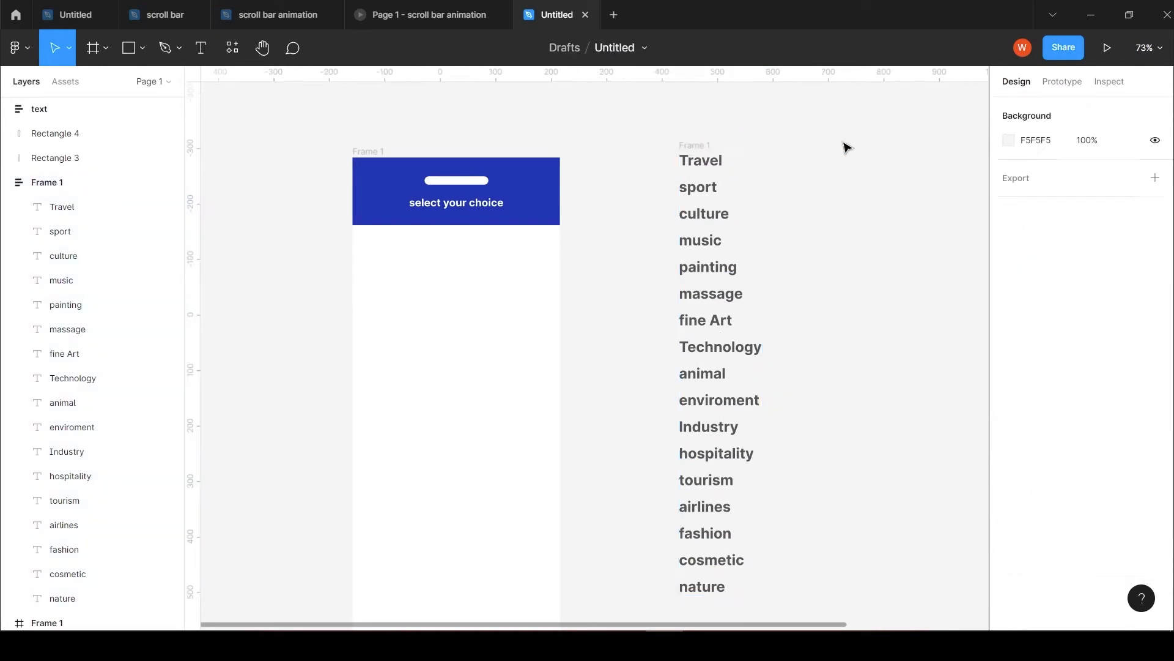
pyautogui.moveTo(680, 160); pyautogui.dragTo(390, 234)
pyautogui.scroll(-2, 498, 230)
pyautogui.hscroll(-2, 498, 230)
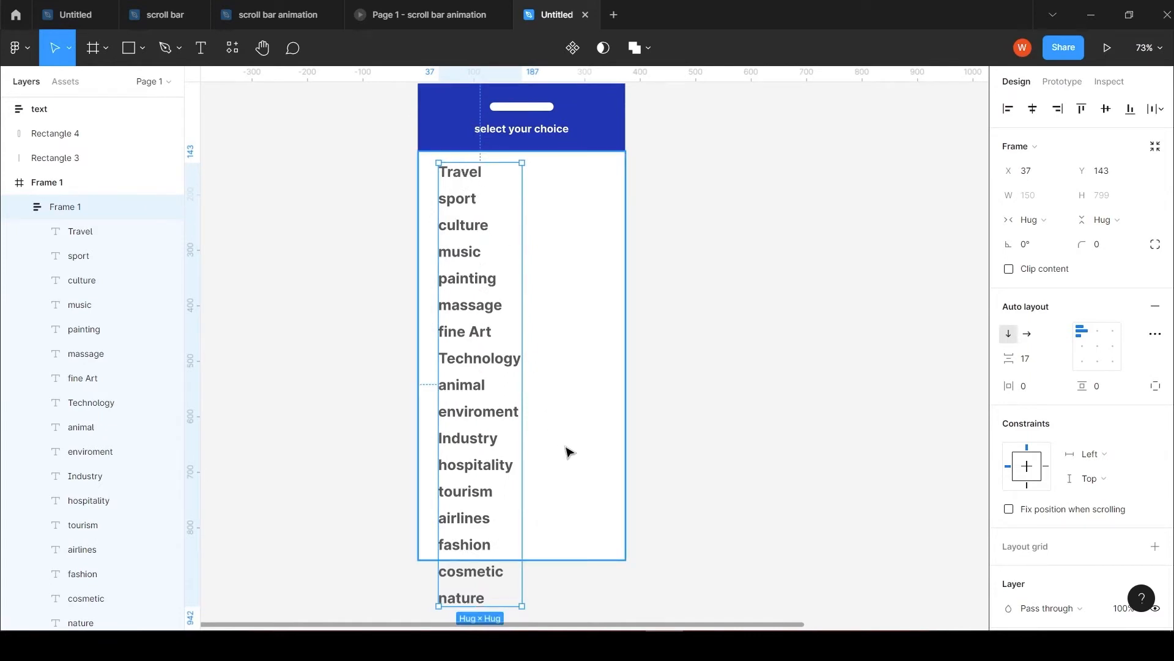
# Group the category list together with the white rectangle behind it.
pyautogui.keyDown('shift'); pyautogui.click(605, 453); pyautogui.keyUp('shift')
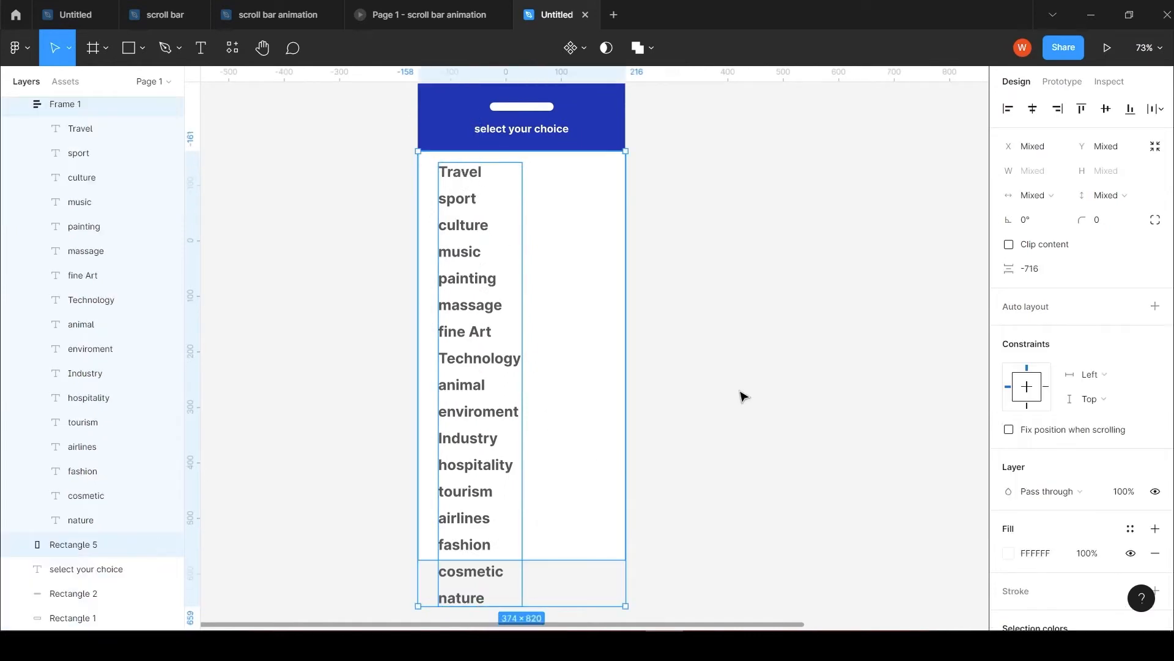
pyautogui.rightClick(502, 277)
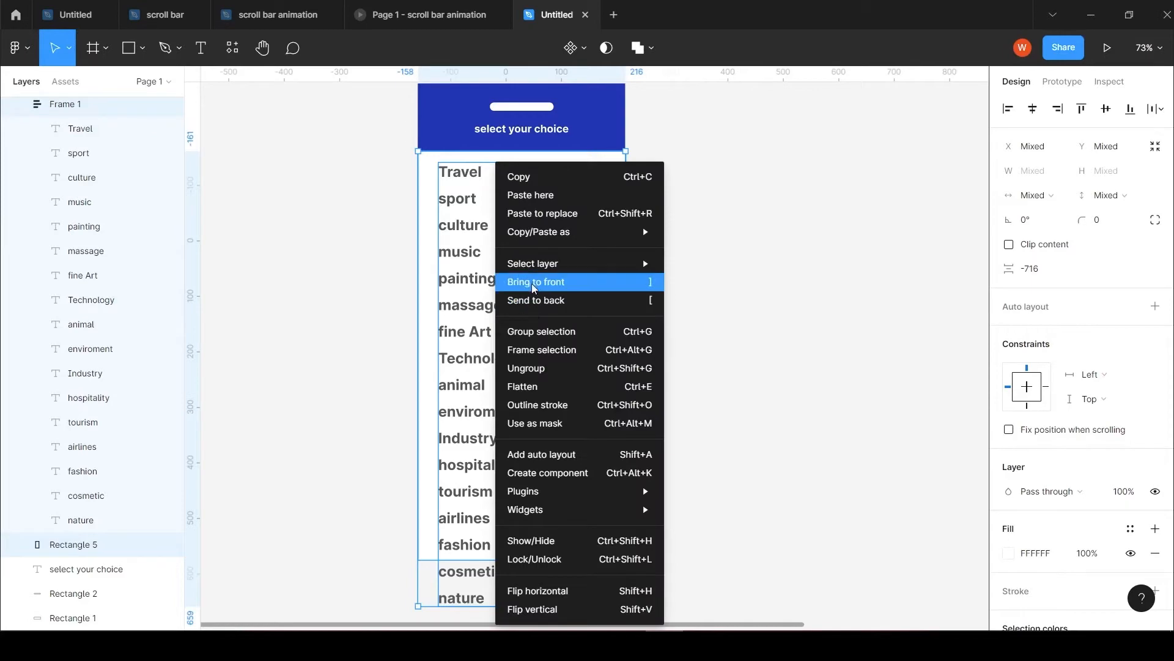
pyautogui.click(541, 331)
# Turn on Clip content for the phone frame.
pyautogui.scroll(-2, 543, 336)
pyautogui.click(472, 117)
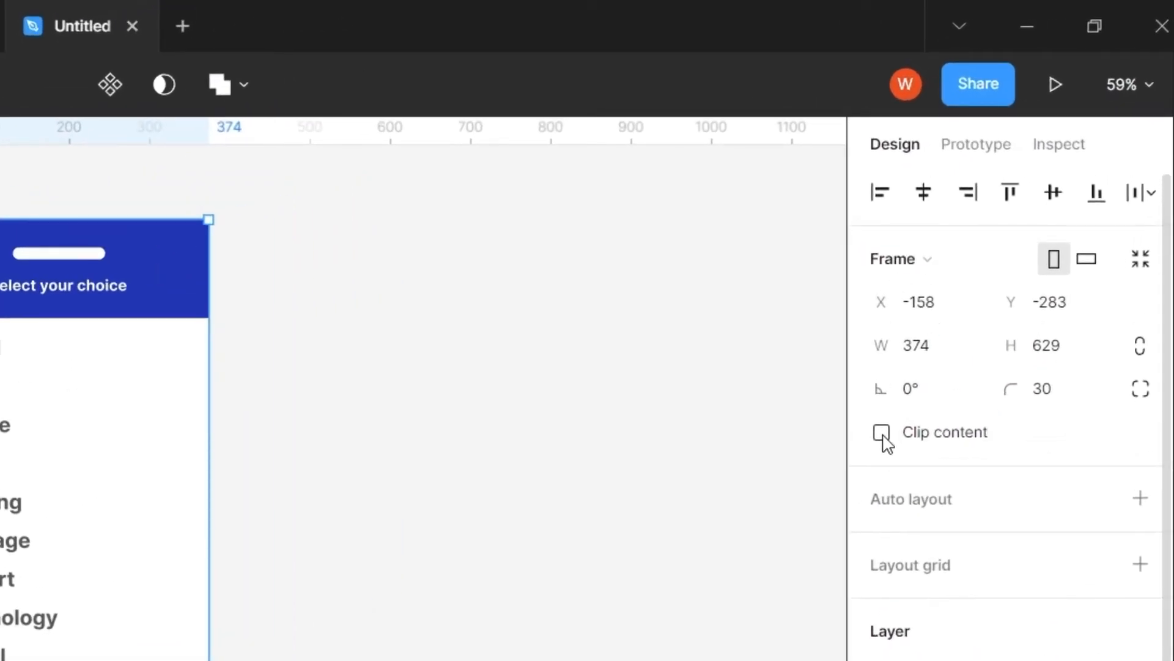
pyautogui.click(882, 434)
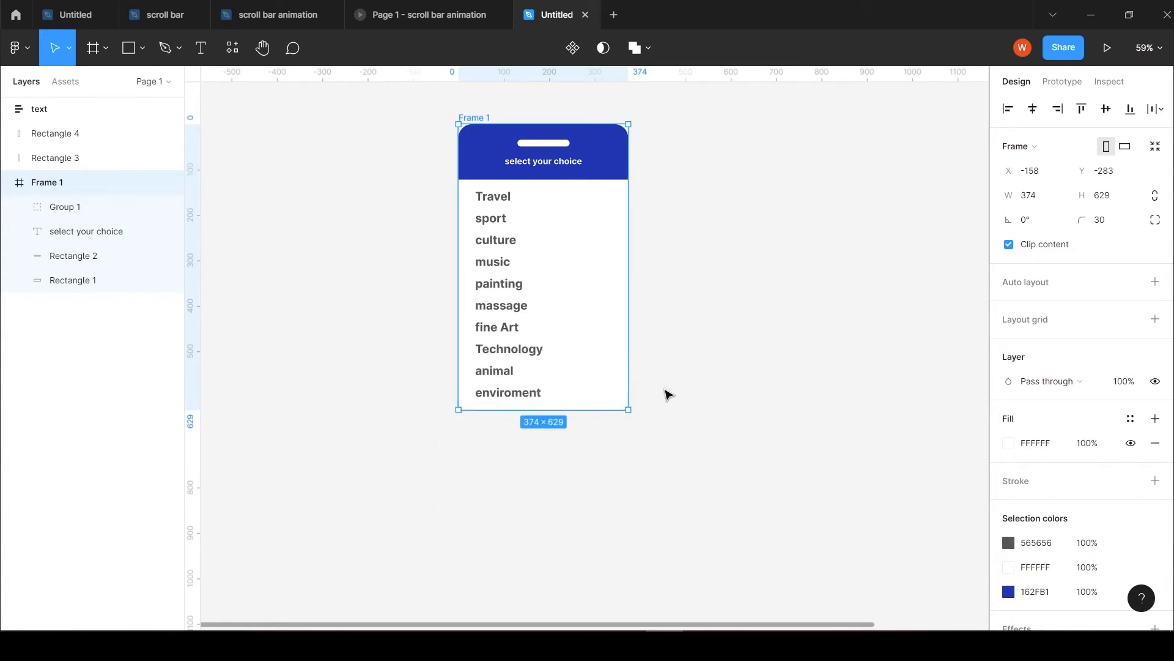
# Draw a thin scroll track about 5 × 446 beside the category list at about X 343, Y 145, with corner radius 5.
pyautogui.click(129, 48)
pyautogui.click(141, 54)
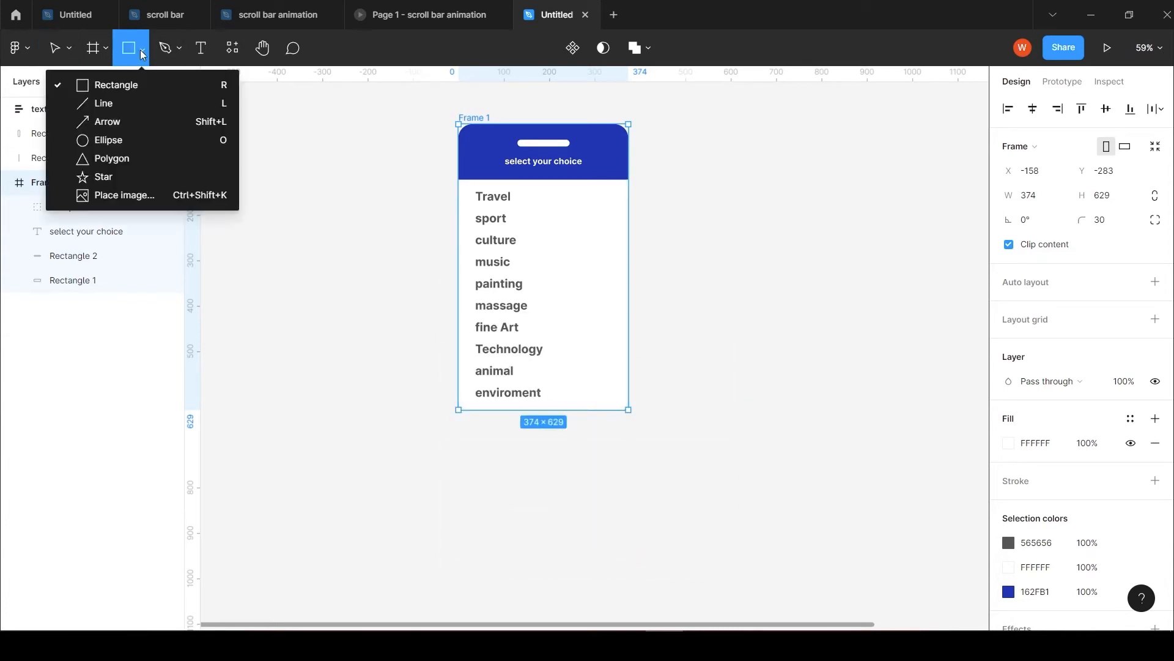
pyautogui.click(134, 86)
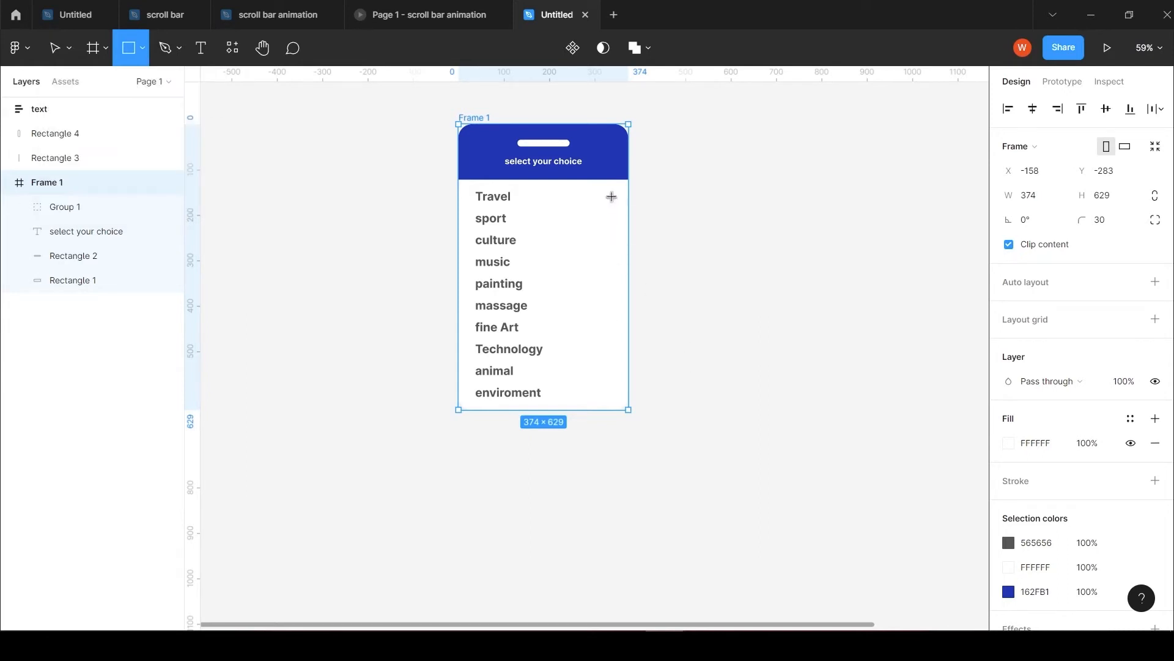
pyautogui.moveTo(614, 191); pyautogui.dragTo(617, 392)
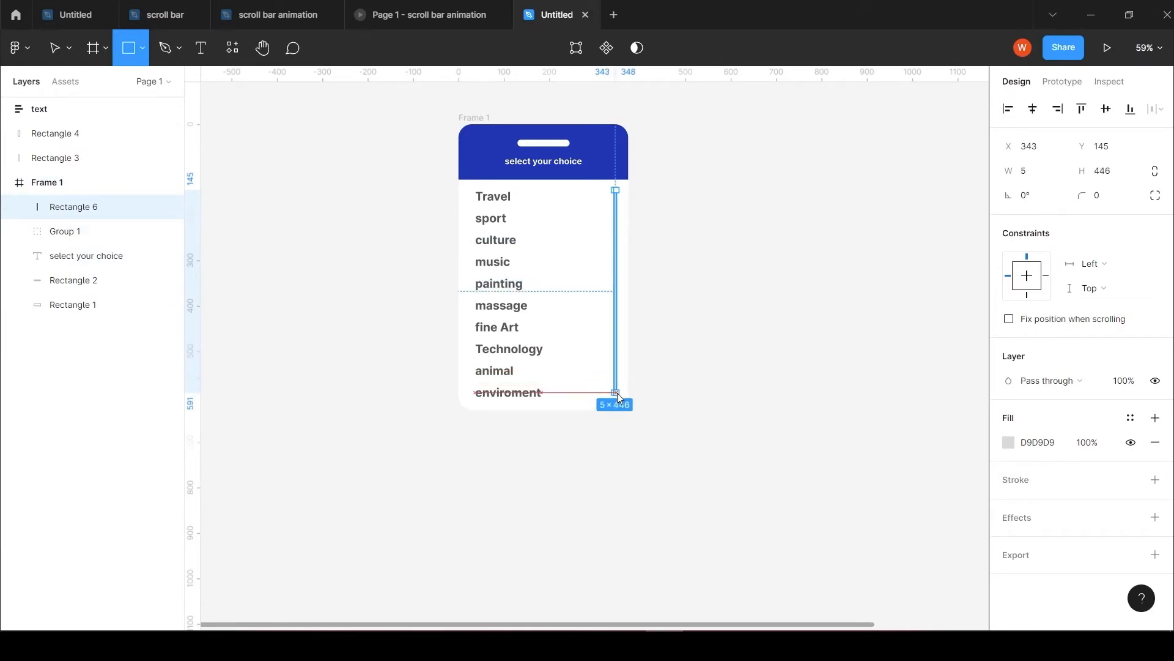
pyautogui.click(1099, 202)
pyautogui.write('5')
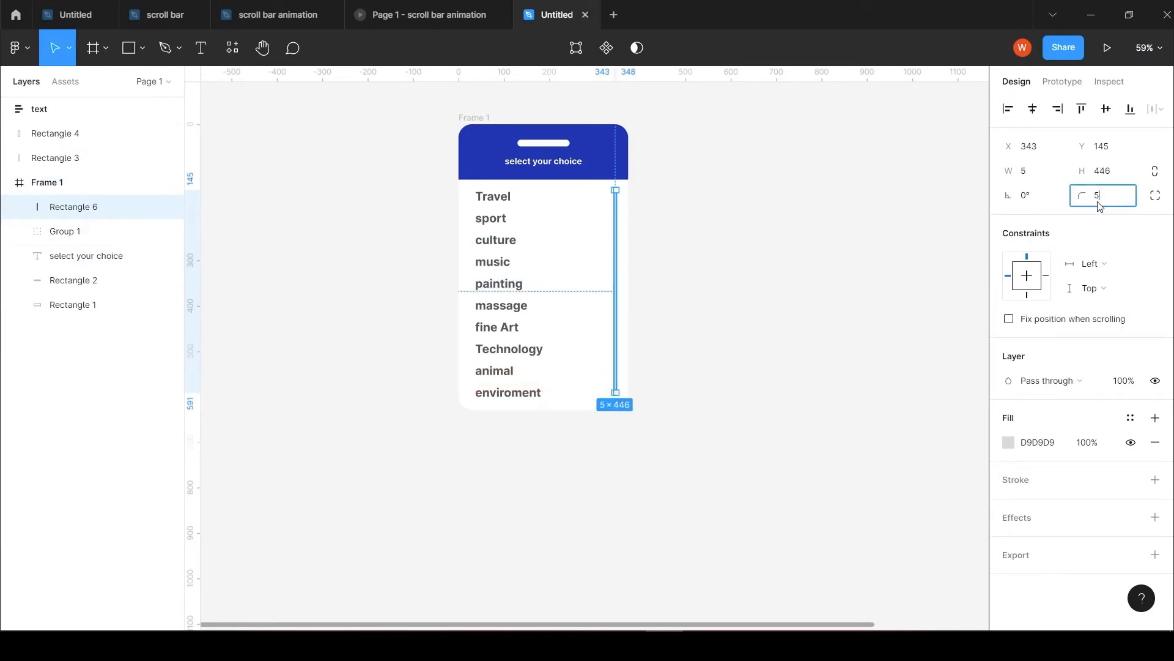
pyautogui.press('Return')
# Draw a scroll handle rectangle about 32 × 123 on the canvas outside the phone frame, with corner radius 20.
pyautogui.click(133, 55)
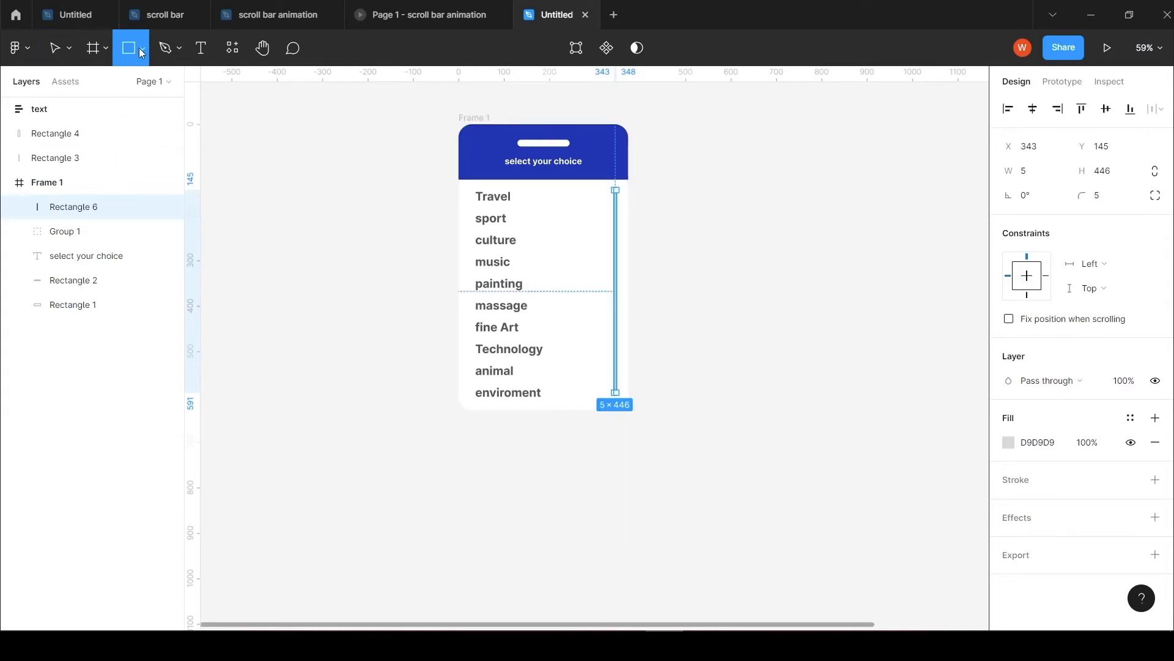
pyautogui.click(141, 55)
pyautogui.click(141, 55)
pyautogui.moveTo(671, 183); pyautogui.dragTo(685, 236)
pyautogui.click(1099, 202)
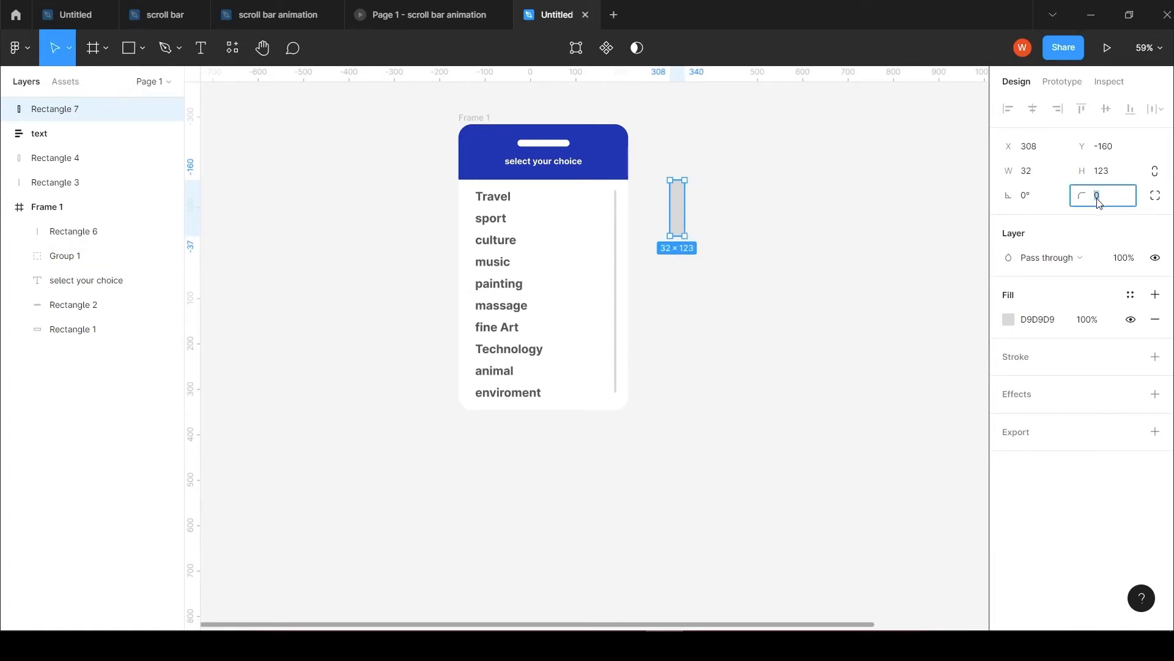
pyautogui.write('20')
pyautogui.press('Return')
# Change the fill of both the scroll handle and the header rectangle to crimson, B1164E.
pyautogui.click(1009, 319)
pyautogui.click(880, 556)
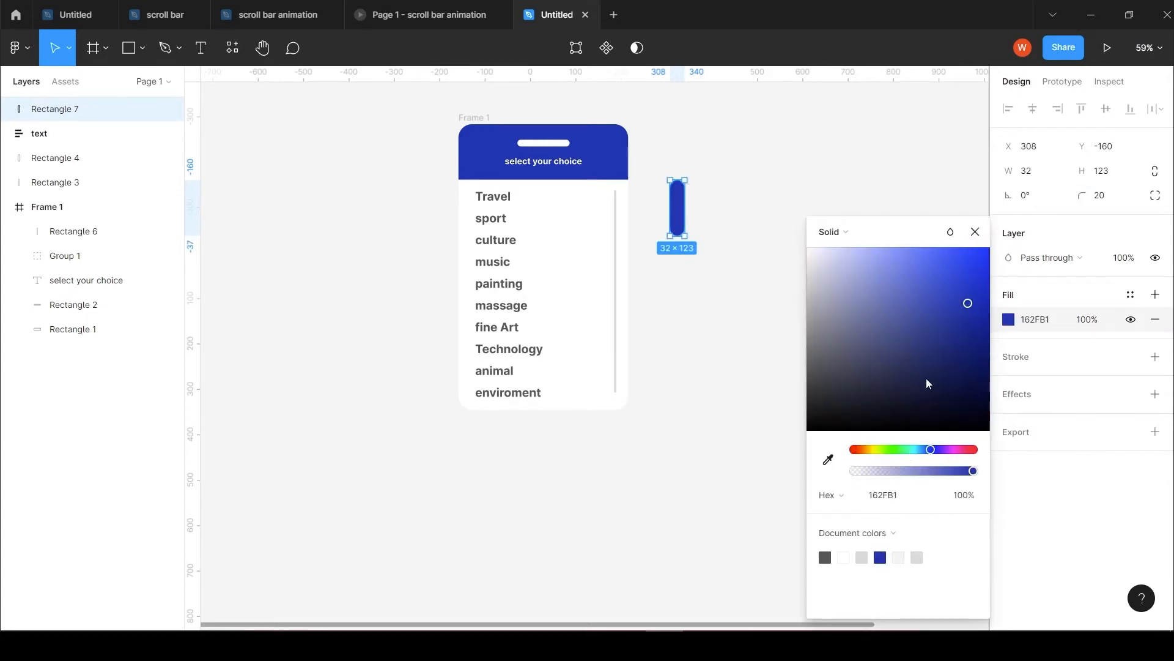
pyautogui.click(968, 450)
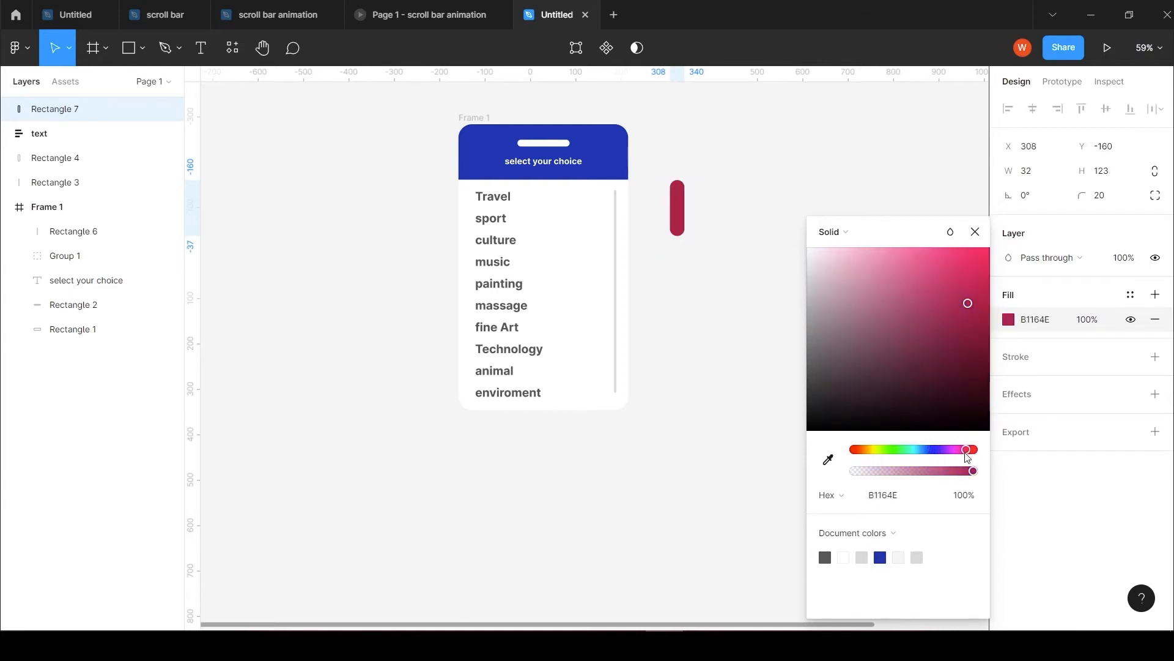
pyautogui.click(604, 151)
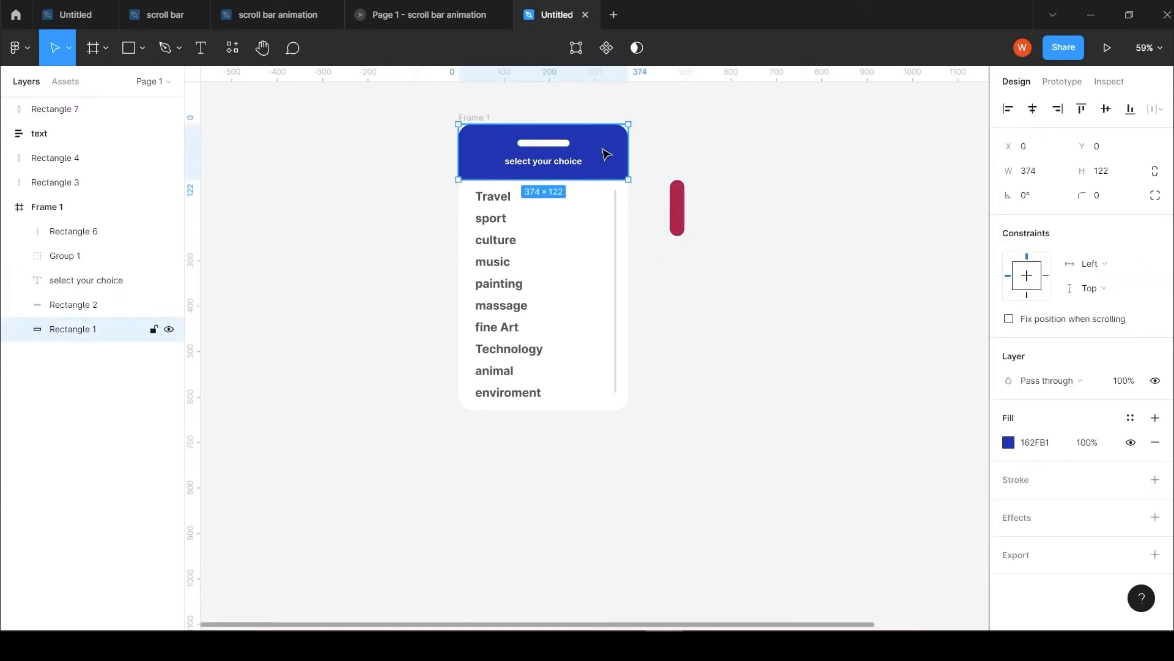
pyautogui.click(1010, 446)
pyautogui.click(966, 449)
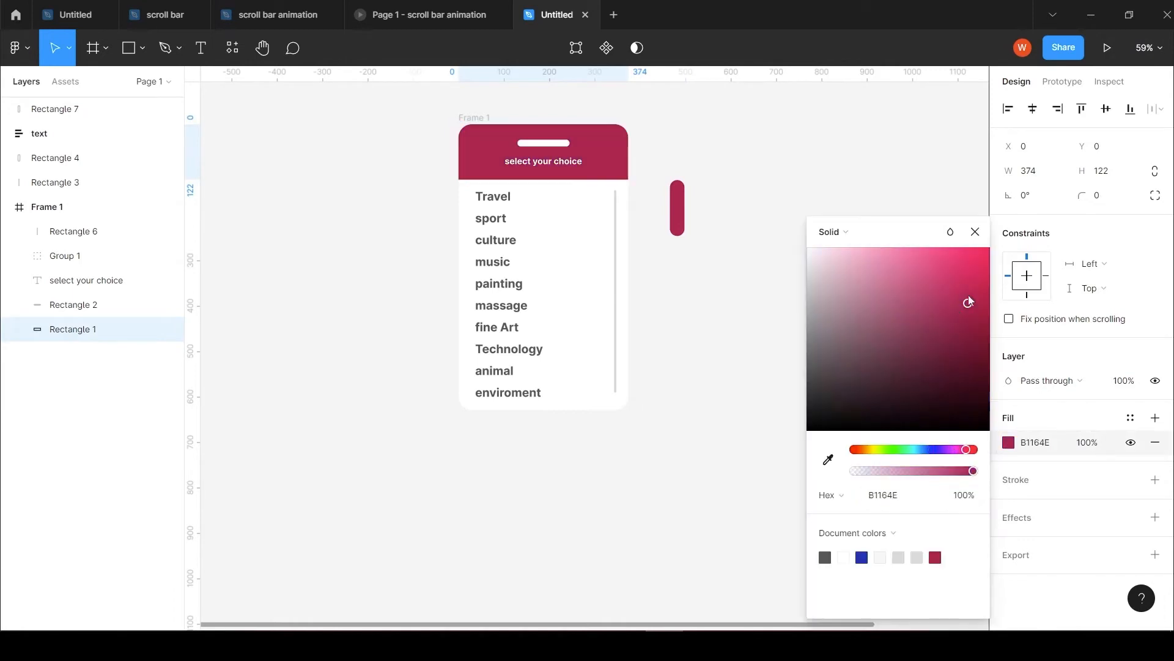
# Move the scroll handle onto the upper end of the track at about Y 147 and align their horizontal centers.
pyautogui.moveTo(678, 219); pyautogui.dragTo(617, 232)
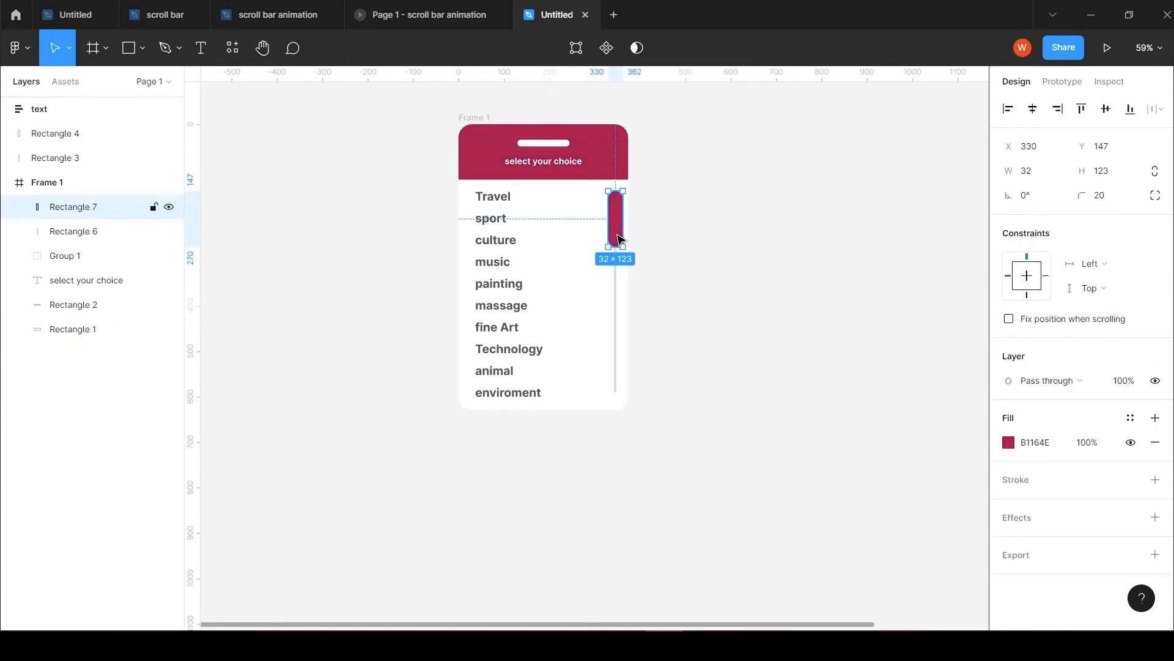
pyautogui.keyDown('shift'); pyautogui.click(616, 275); pyautogui.keyUp('shift')
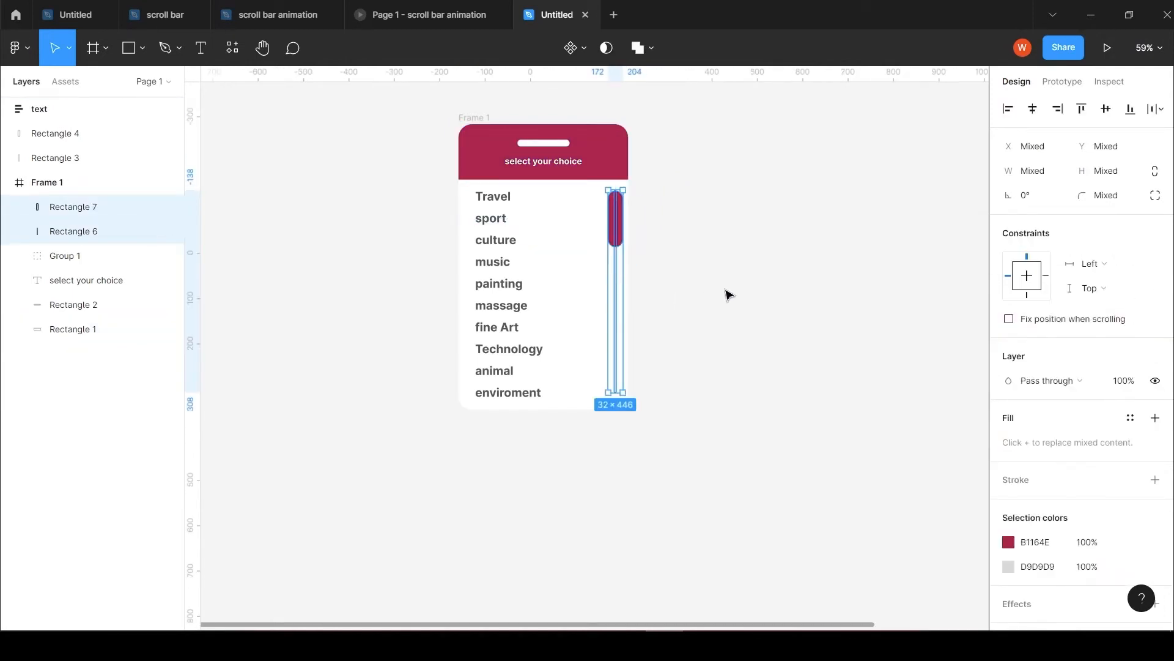
pyautogui.click(1033, 110)
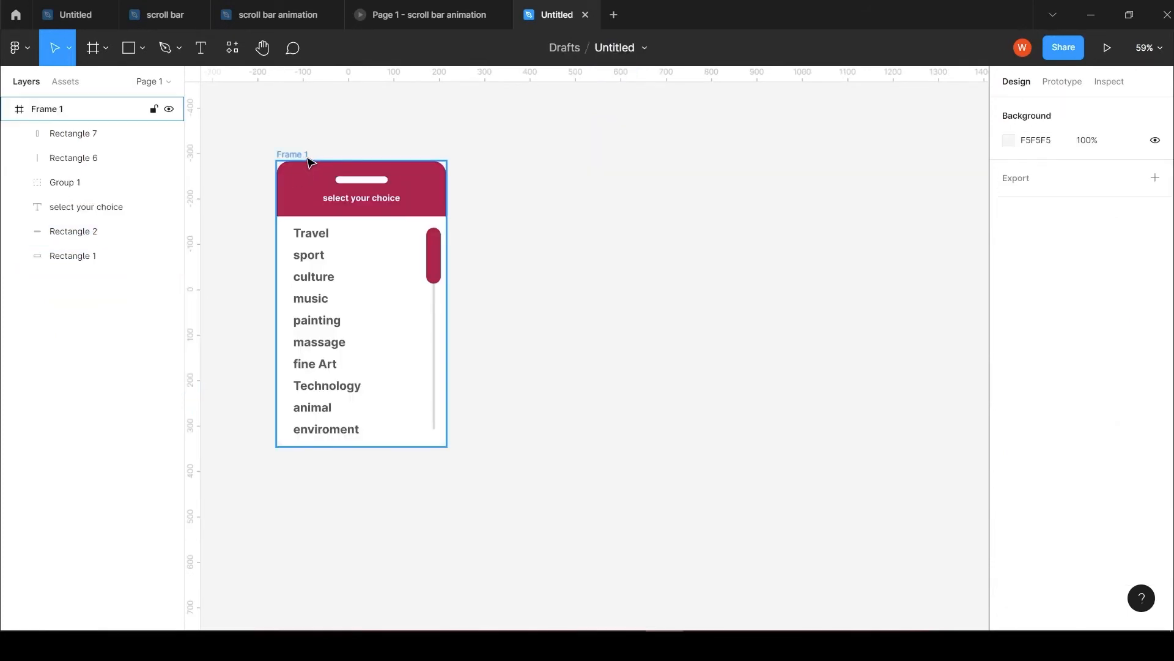
# Duplicate the phone frame and move the copy's category list up to about X 27, Y -338, so Industry comes first below the header.
pyautogui.click(304, 157)
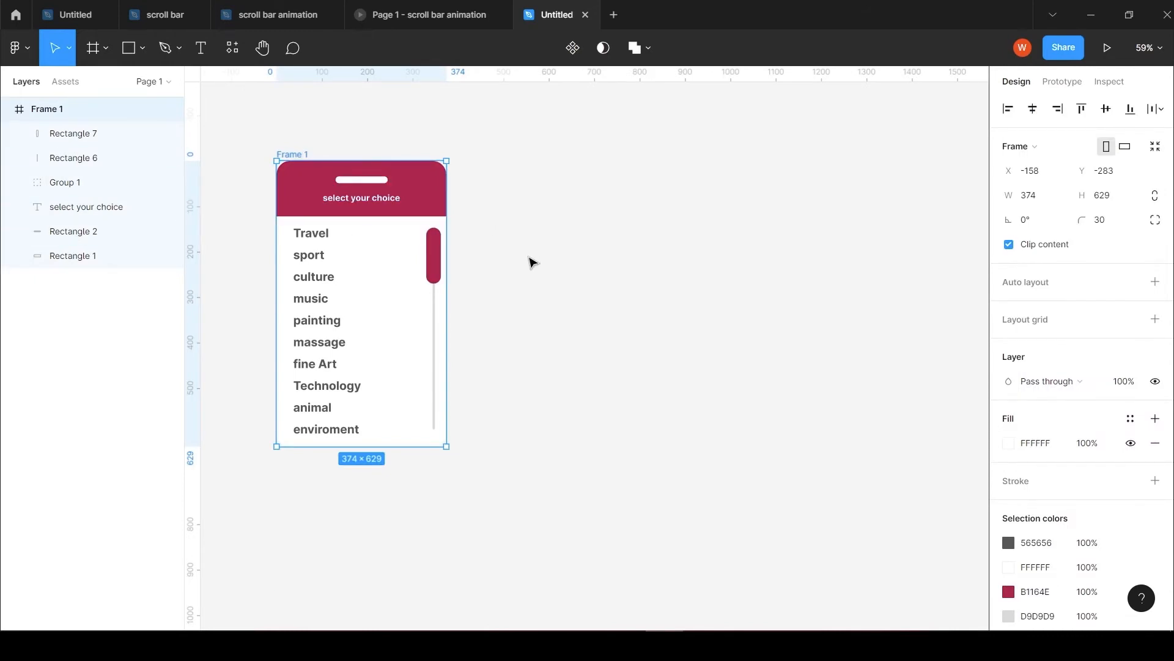
pyautogui.hotkey('ctrl', 'd')
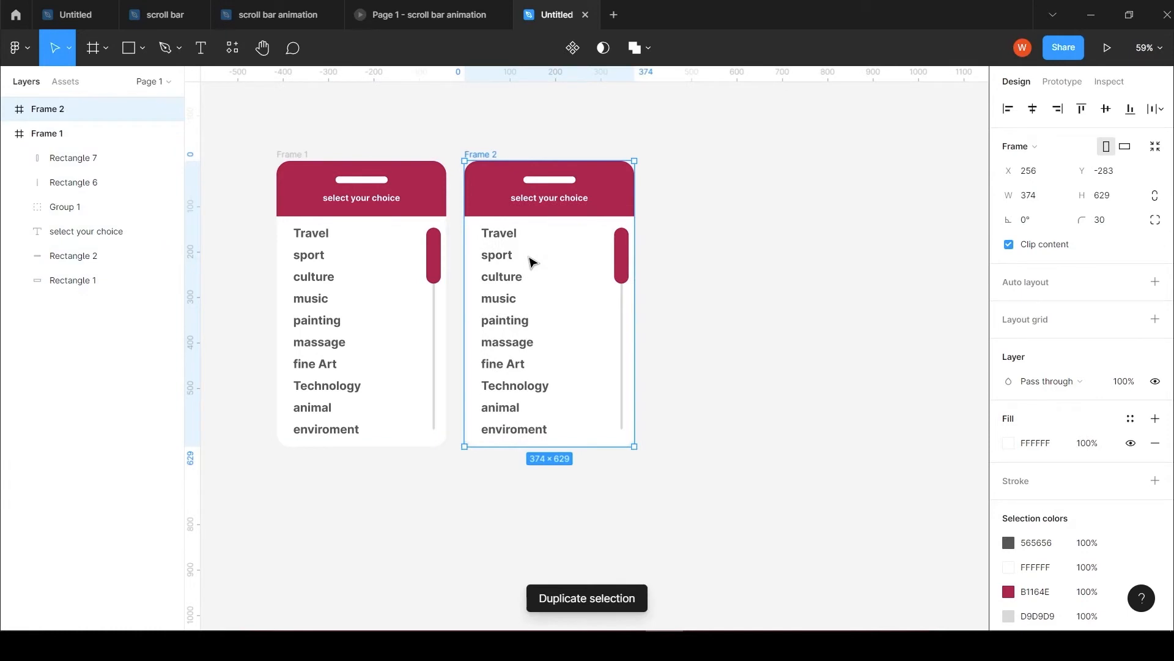
pyautogui.click(506, 345)
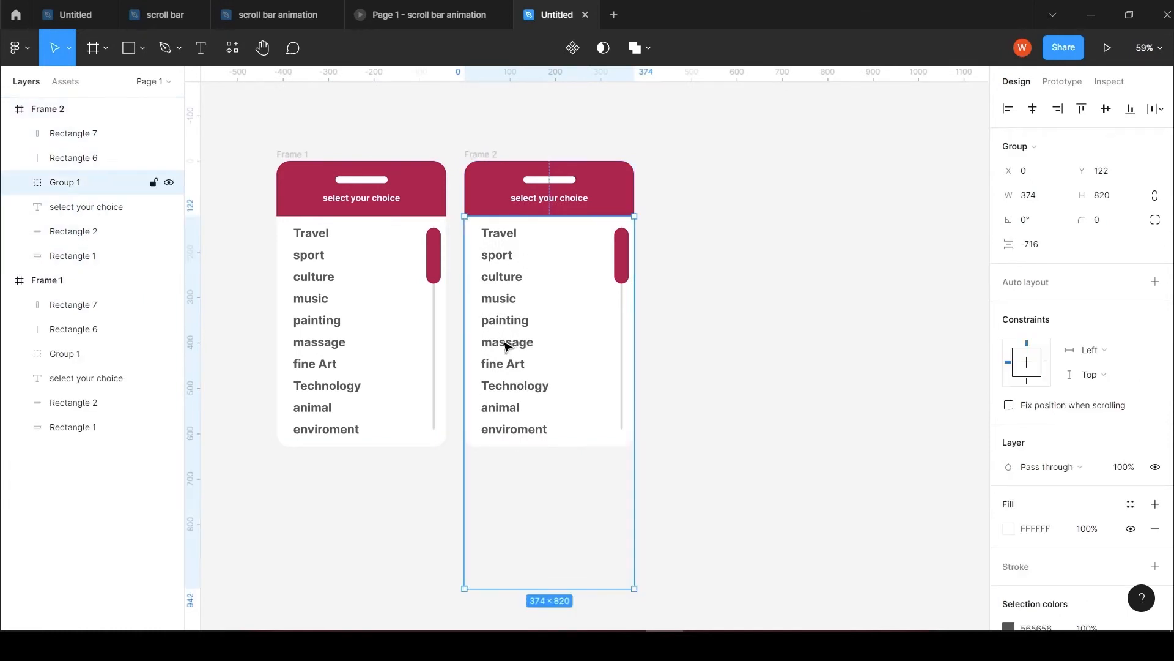
pyautogui.click(18, 182)
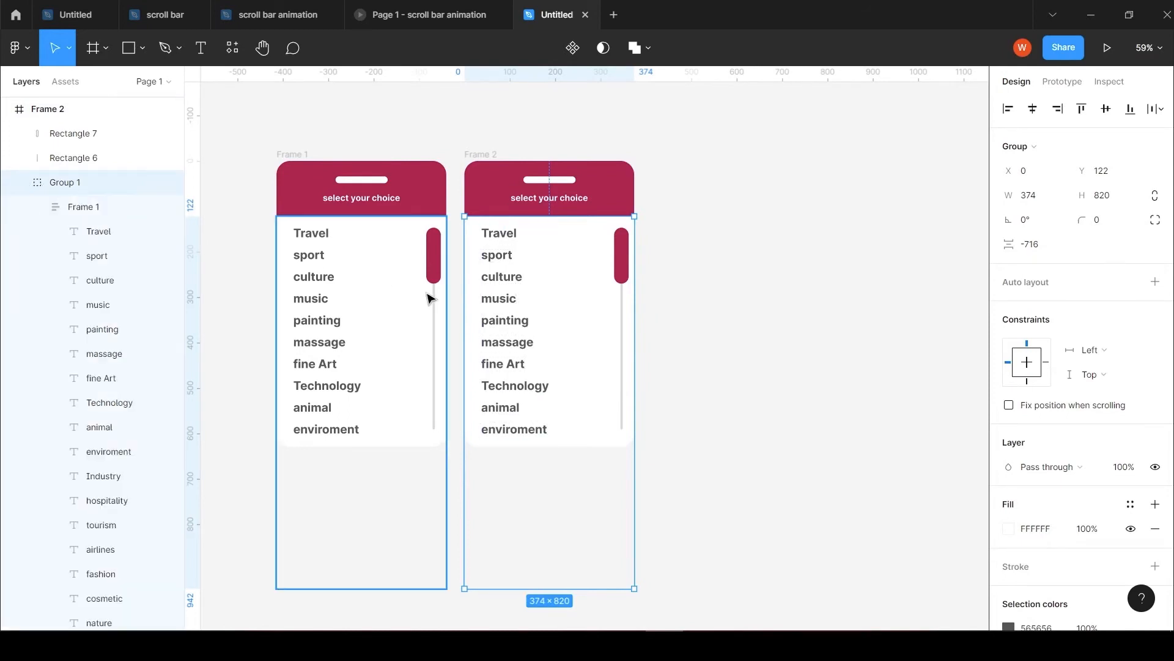
pyautogui.click(510, 285)
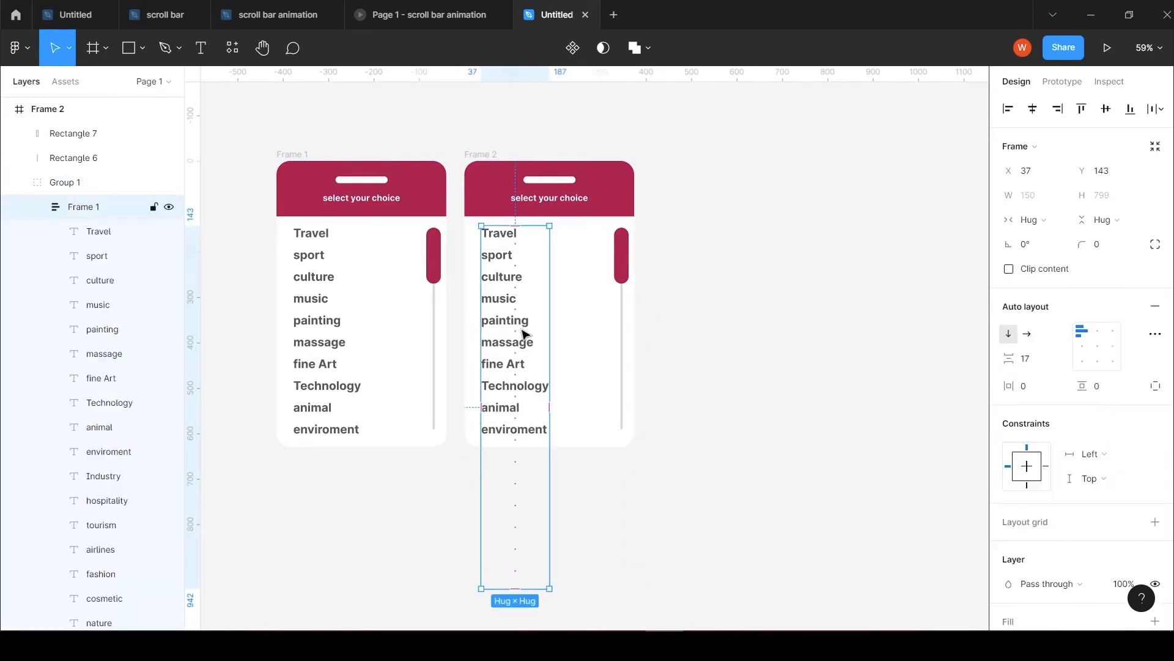
pyautogui.moveTo(513, 368); pyautogui.dragTo(513, 260)
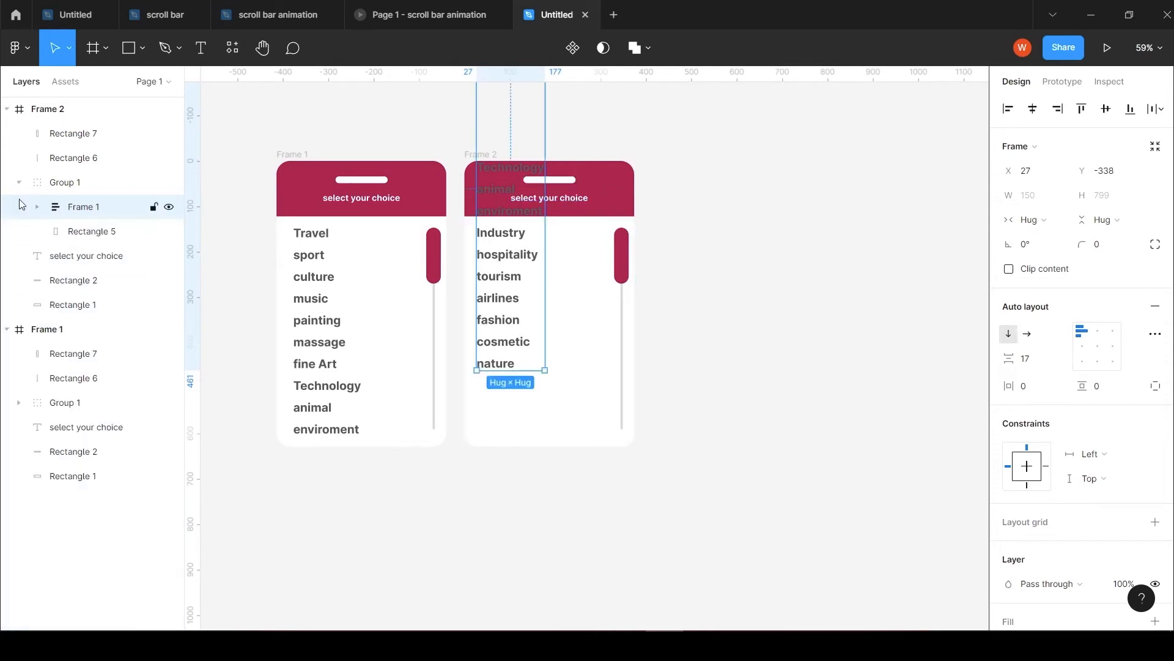
# Reorder the layers in both phone frames so that the list group lies beneath the header rectangle.
pyautogui.click(18, 182)
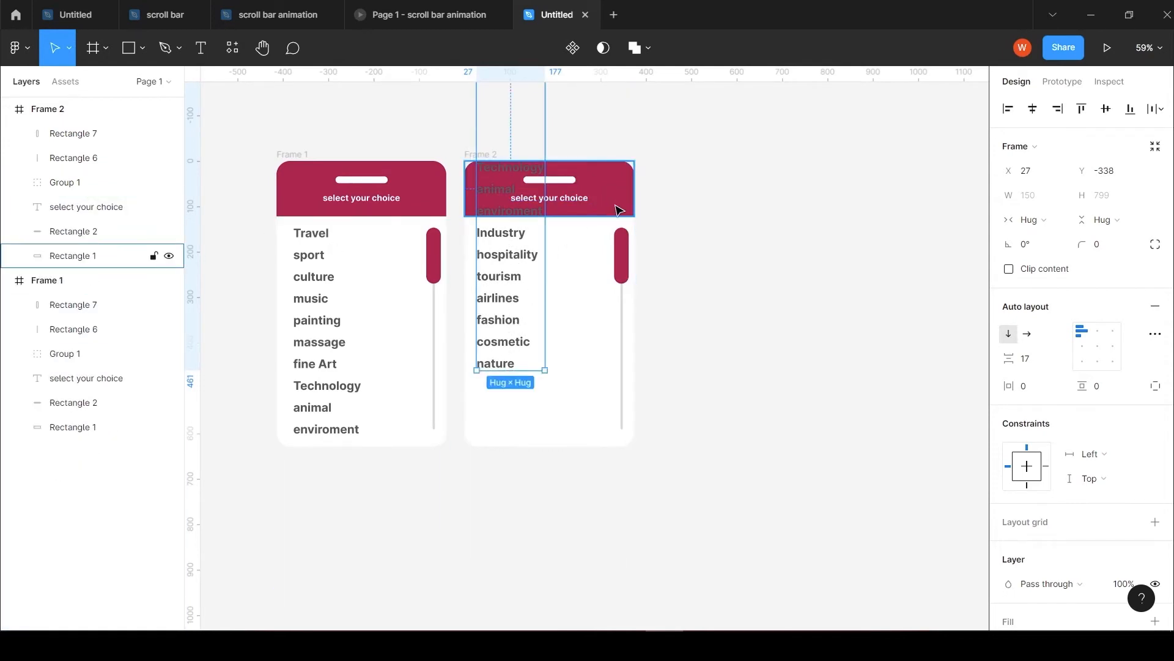
pyautogui.moveTo(79, 184); pyautogui.dragTo(75, 264)
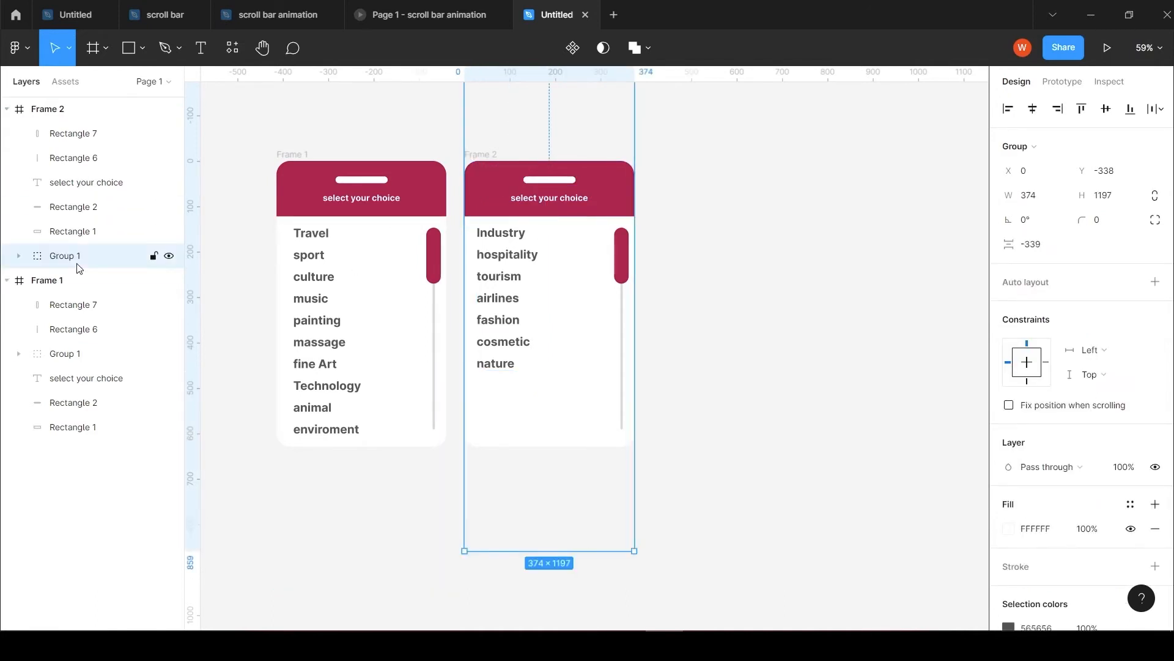
pyautogui.click(312, 295)
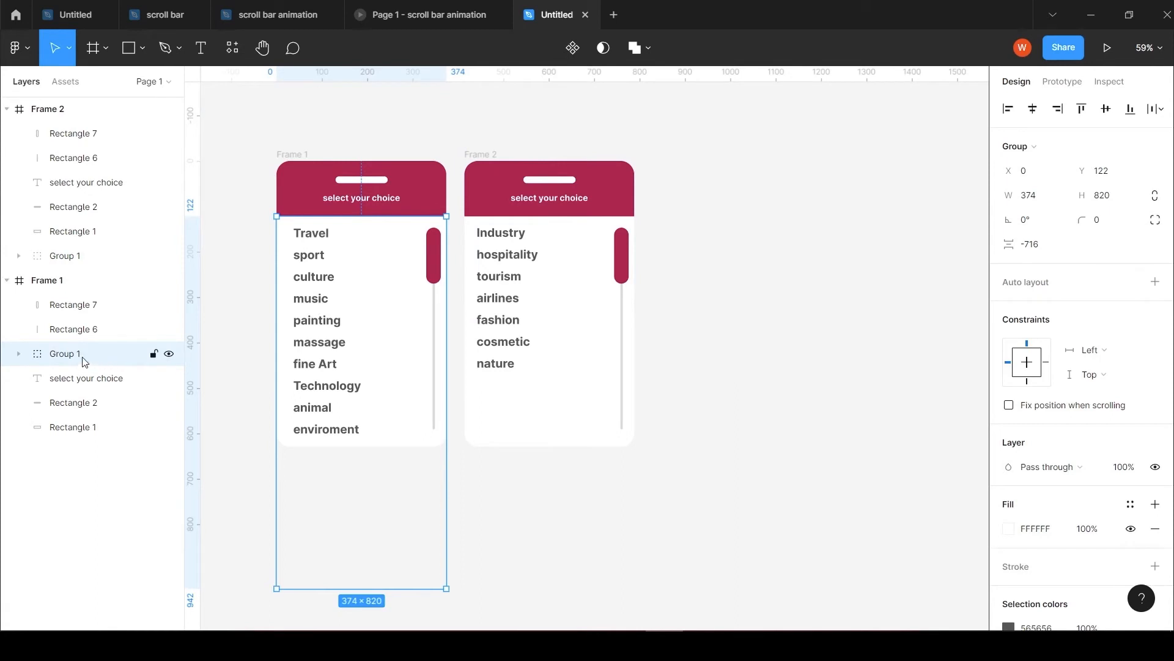
pyautogui.moveTo(95, 359); pyautogui.dragTo(95, 438)
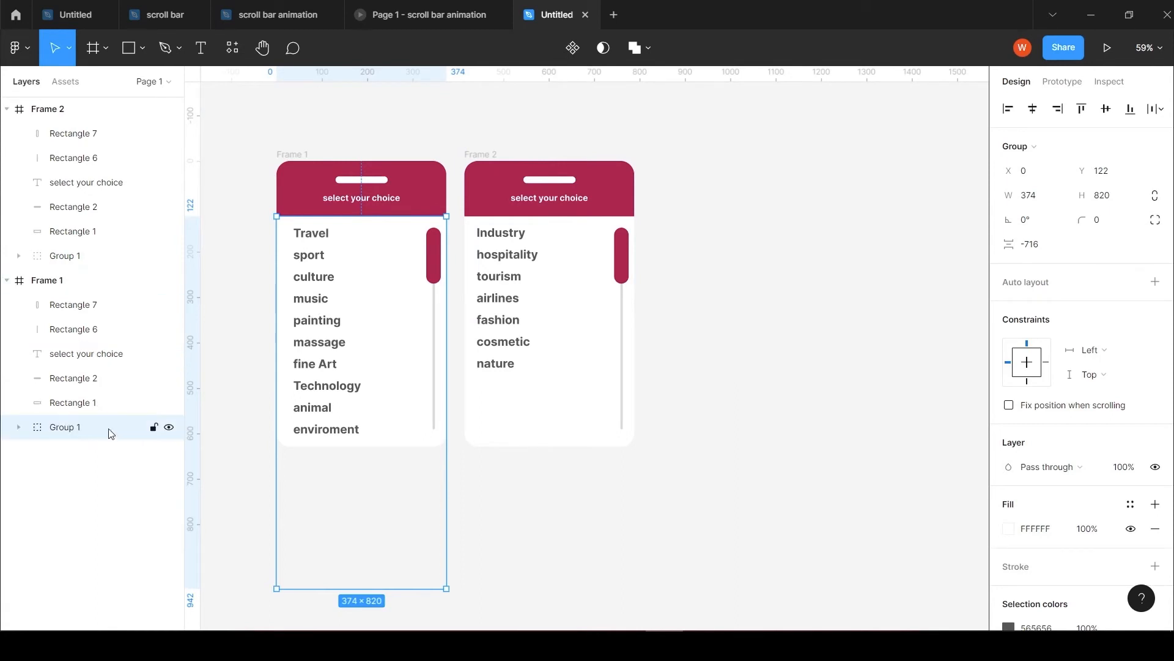
pyautogui.click(358, 208)
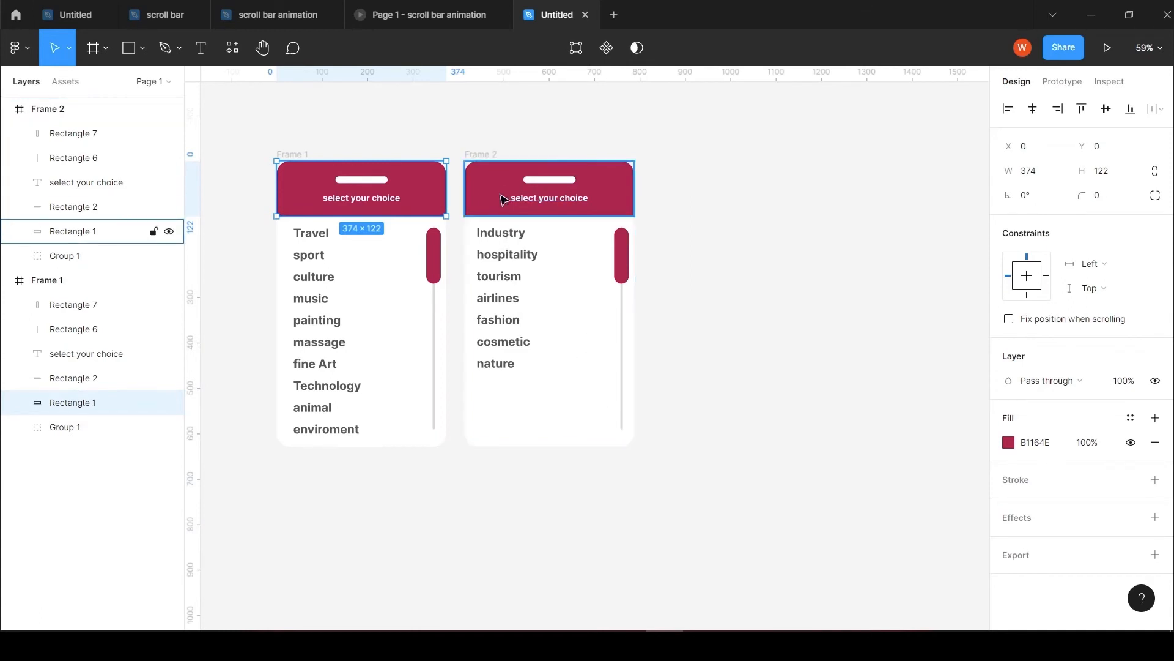
# Move the second frame's scroll handle to the lower end of its track, about Y 468, and align their horizontal centers.
pyautogui.click(624, 275)
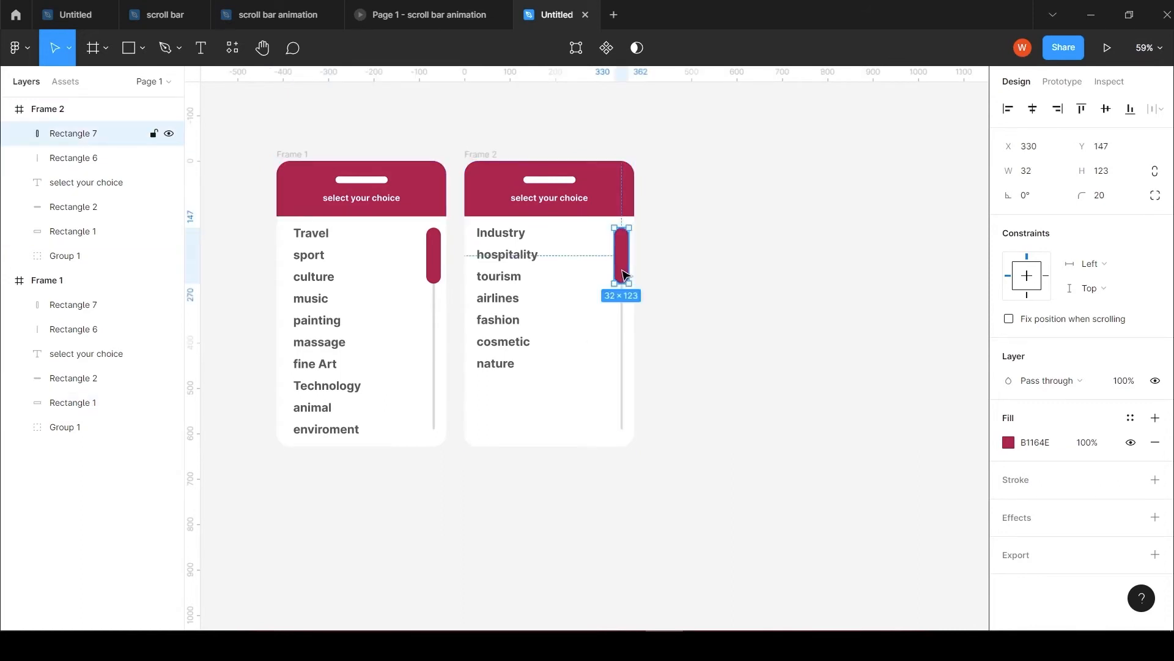
pyautogui.moveTo(623, 272); pyautogui.dragTo(624, 421)
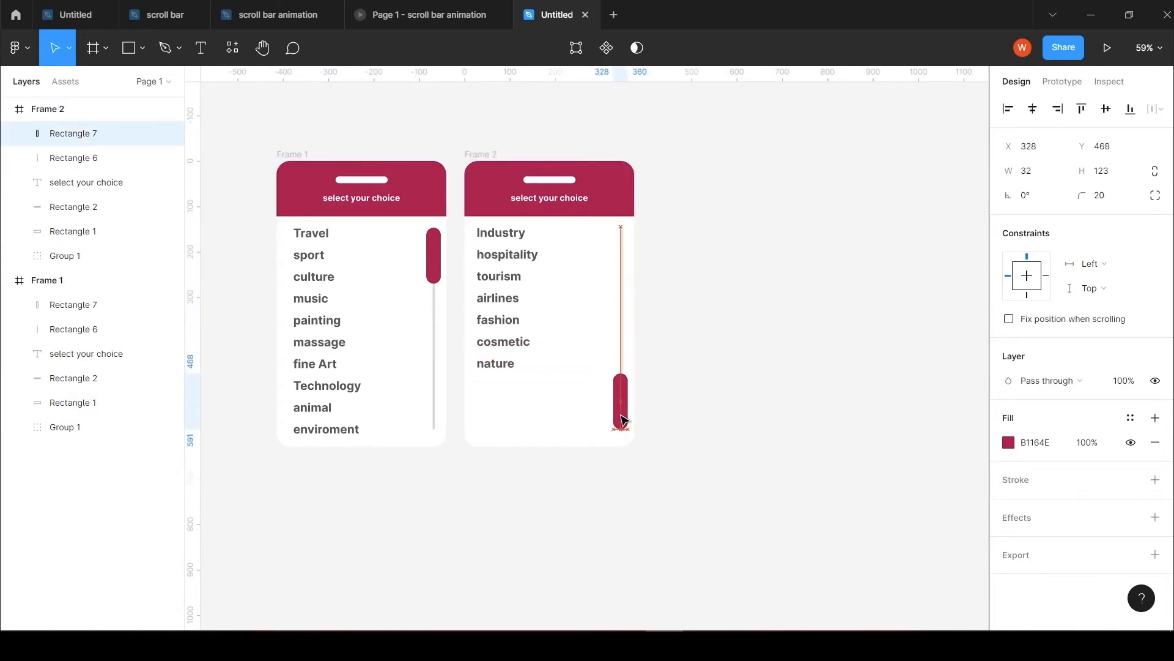
pyautogui.click(719, 325)
pyautogui.moveTo(626, 406); pyautogui.dragTo(630, 407)
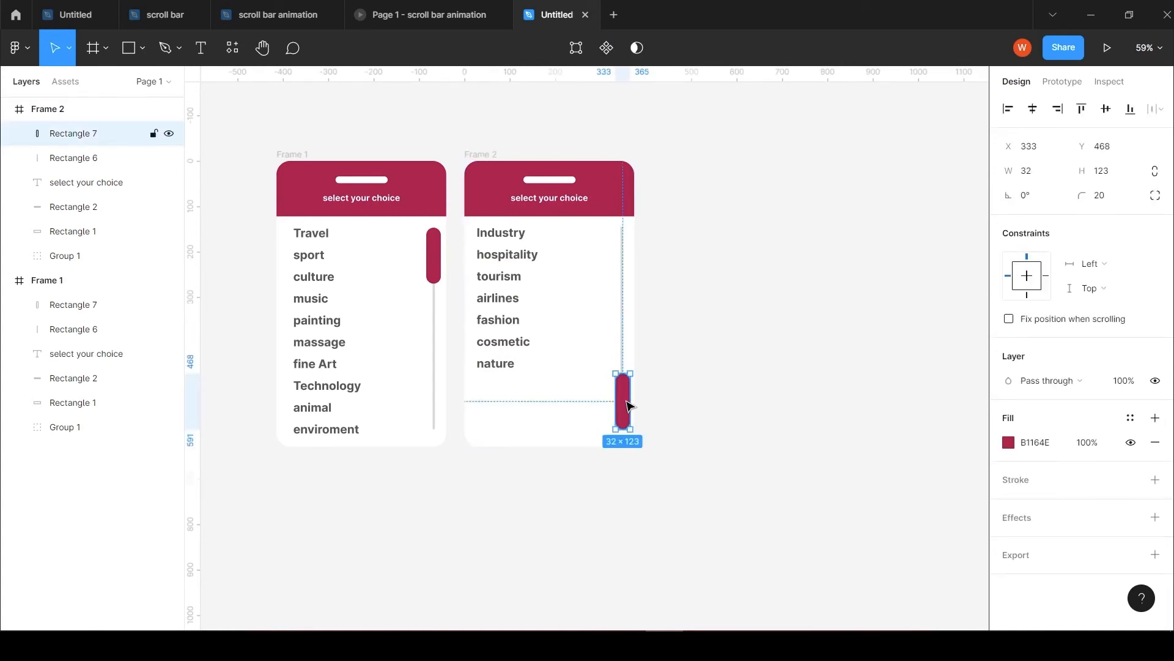
pyautogui.keyDown('shift'); pyautogui.click(622, 362); pyautogui.keyUp('shift')
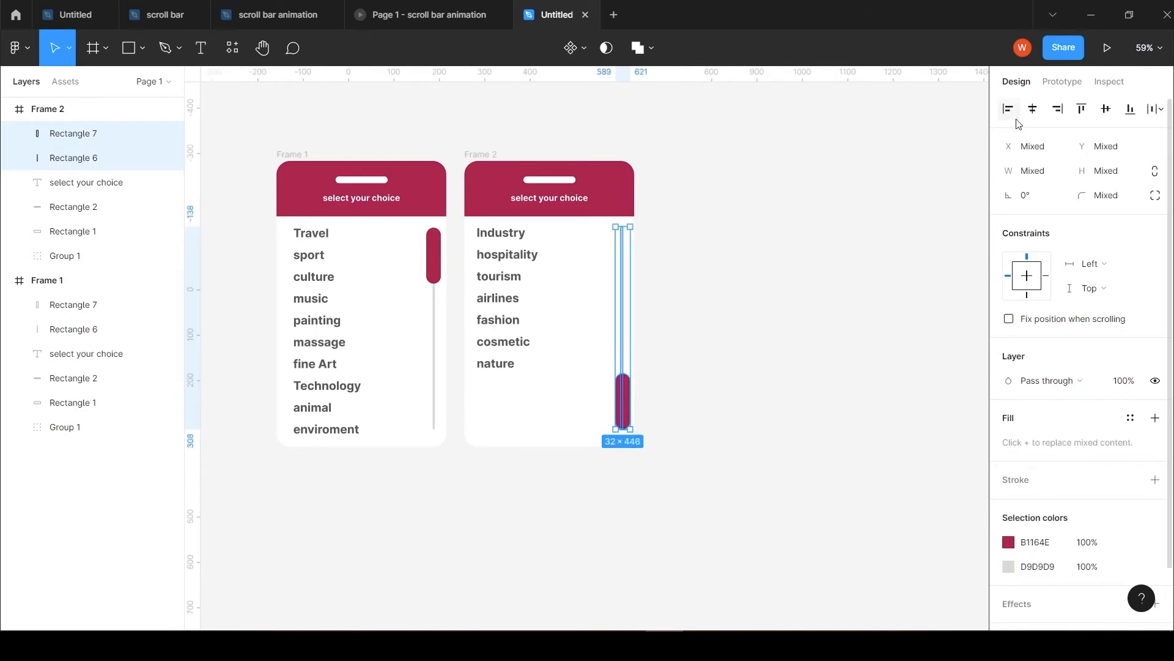
pyautogui.click(1034, 109)
pyautogui.click(688, 382)
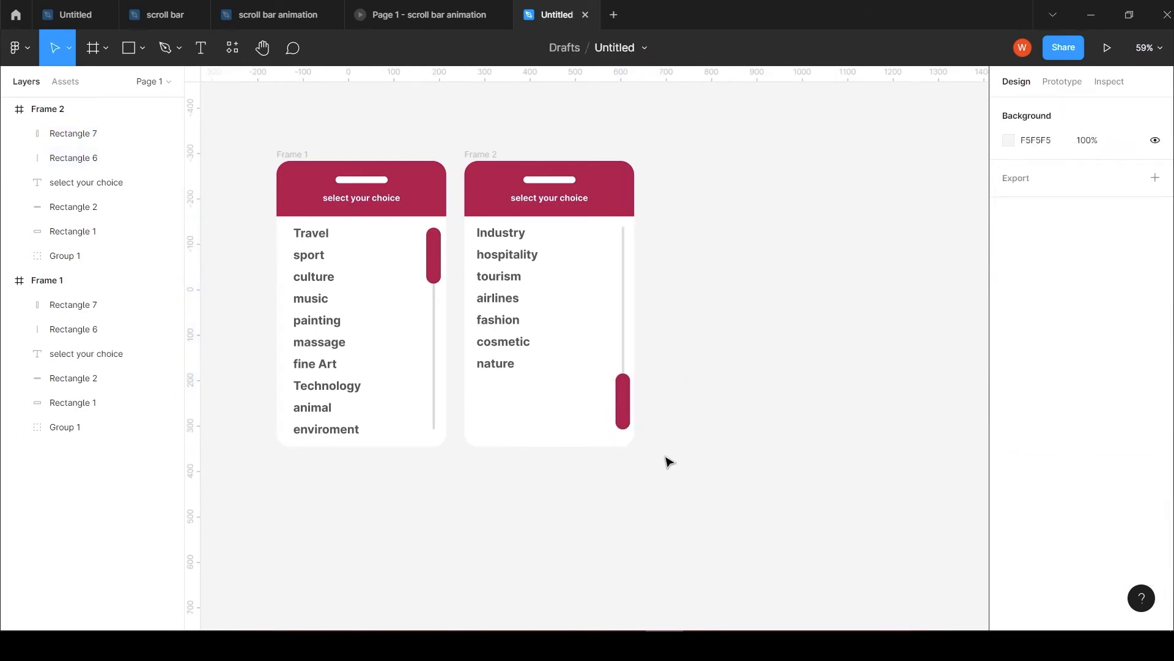
# Move the second phone frame away from the first to about X 421 and open its prototype settings.
pyautogui.moveTo(467, 344); pyautogui.dragTo(670, 352)
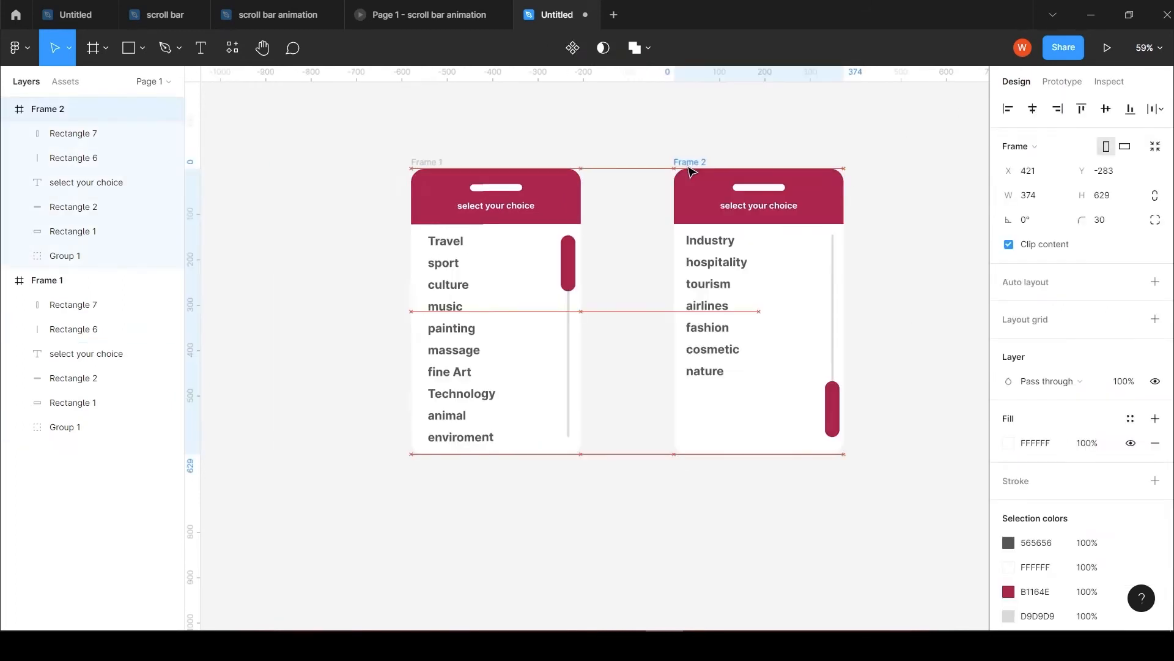
pyautogui.click(1062, 83)
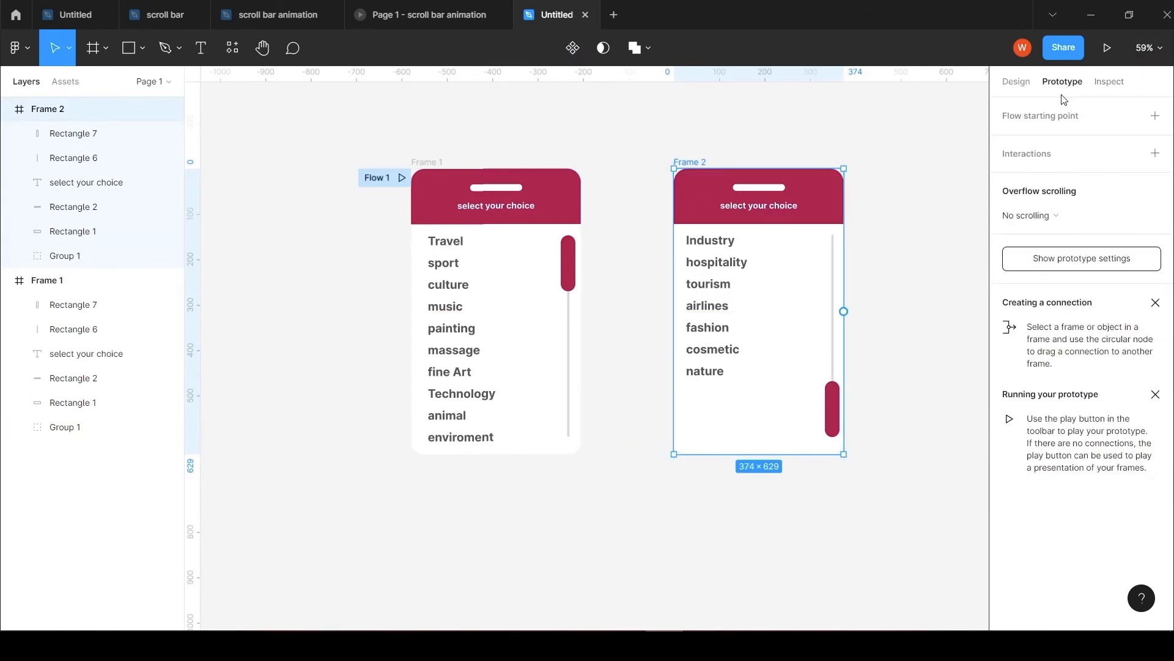
# Connect the first frame's scroll handle to Frame 2 with an On drag trigger.
pyautogui.click(569, 283)
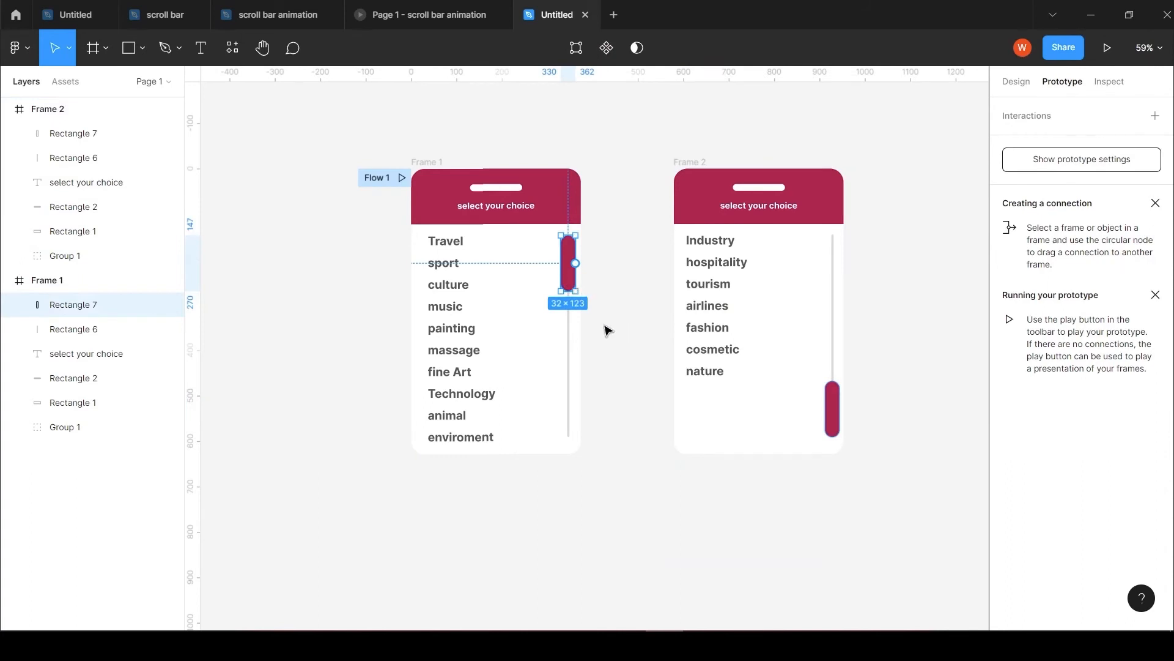
pyautogui.moveTo(577, 264); pyautogui.dragTo(655, 307)
pyautogui.moveTo(575, 263); pyautogui.dragTo(693, 324)
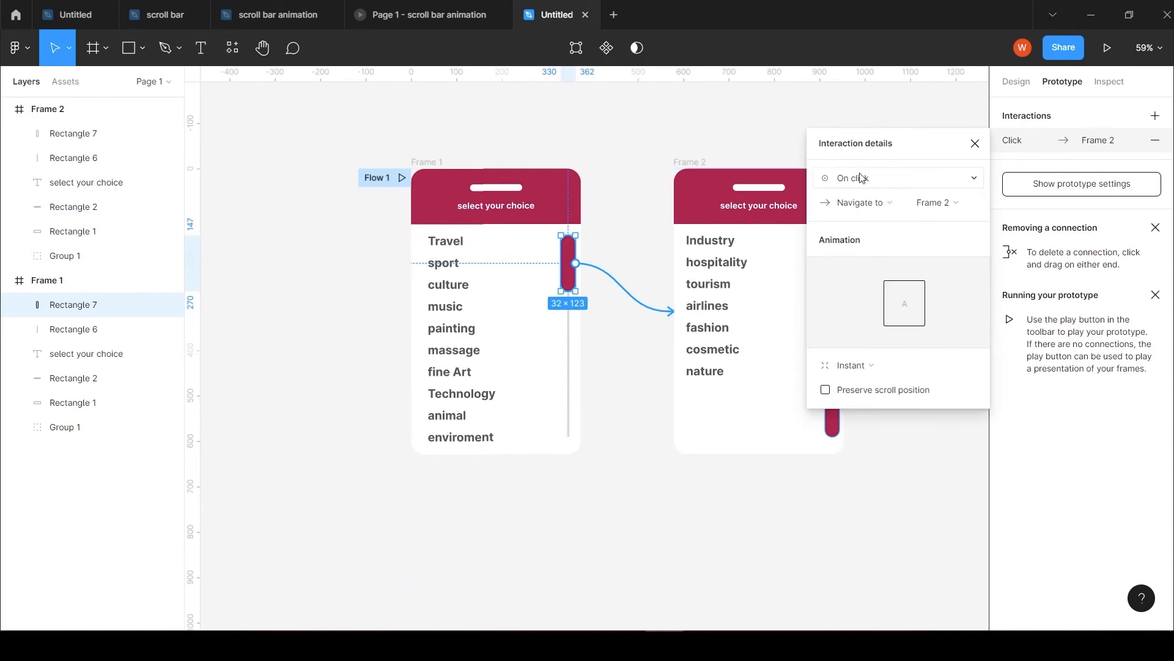
pyautogui.click(956, 182)
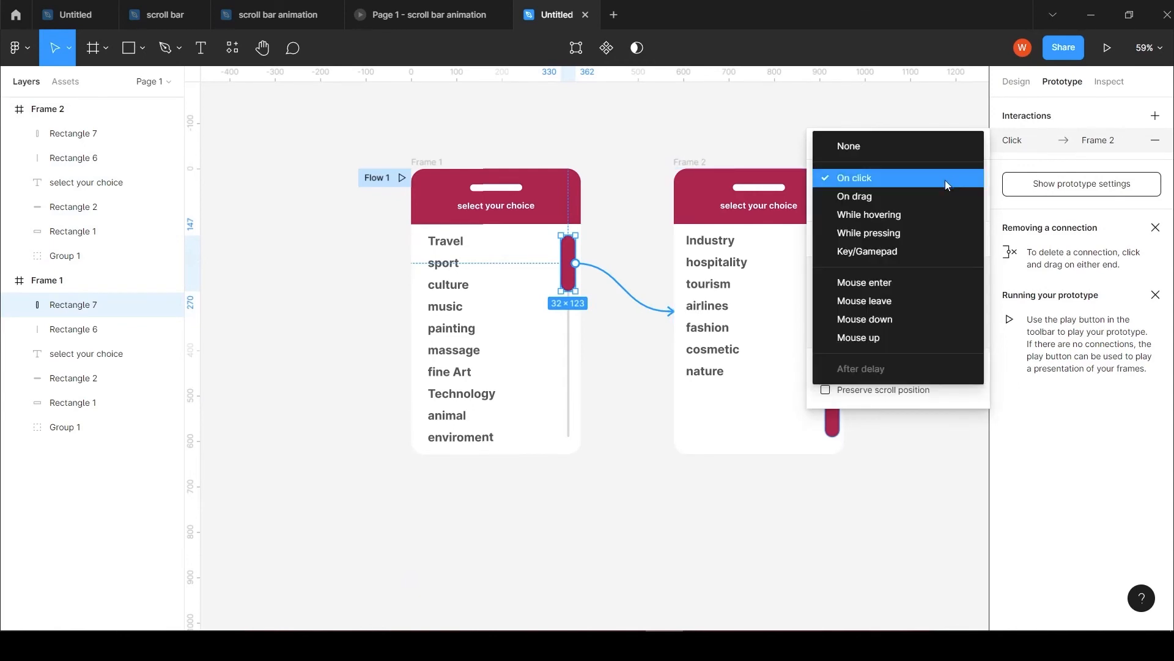
pyautogui.click(863, 197)
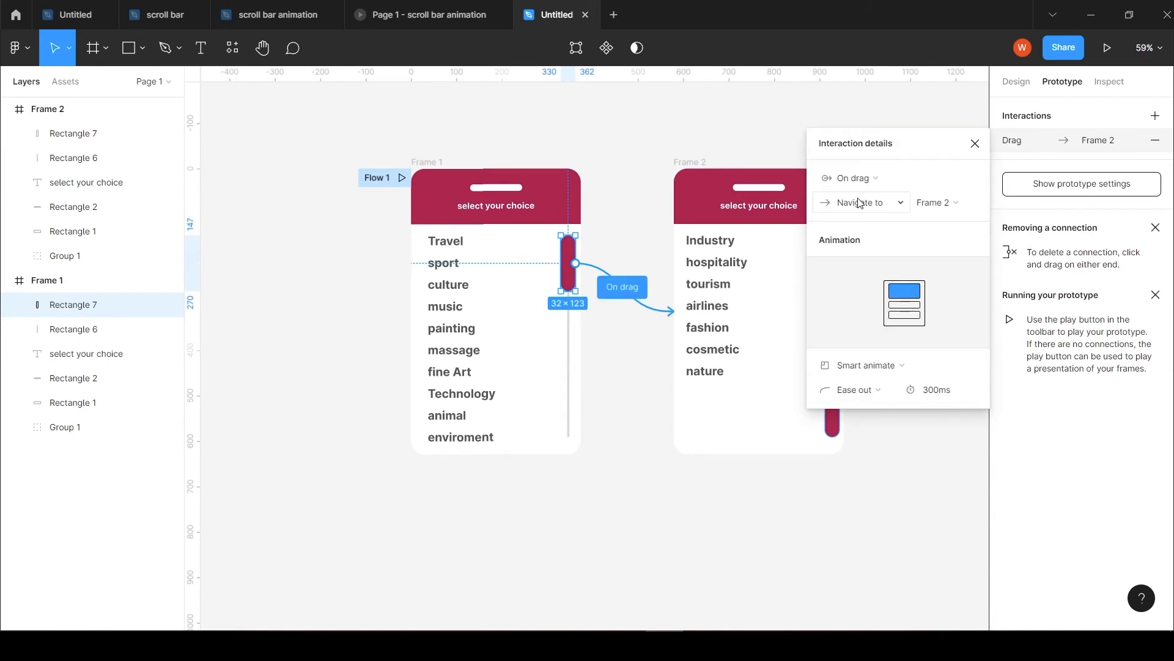
# Choose Navigate to as the action and Smart animate as the animation for the first handle's interaction.
pyautogui.click(902, 203)
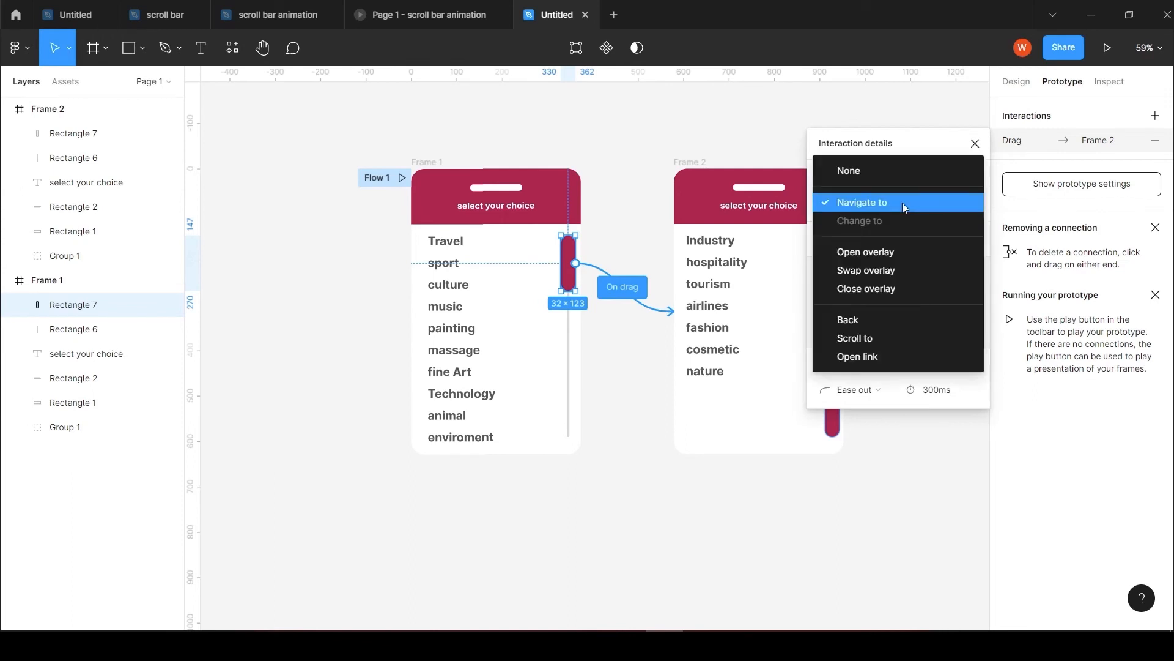
pyautogui.click(902, 203)
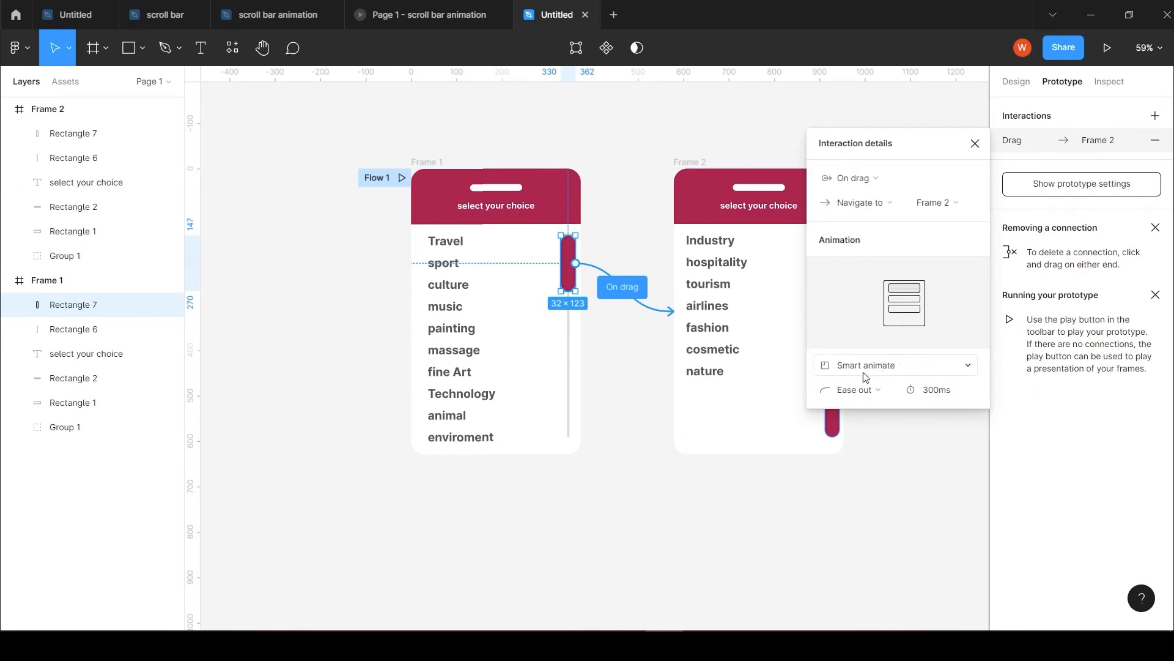
pyautogui.click(942, 366)
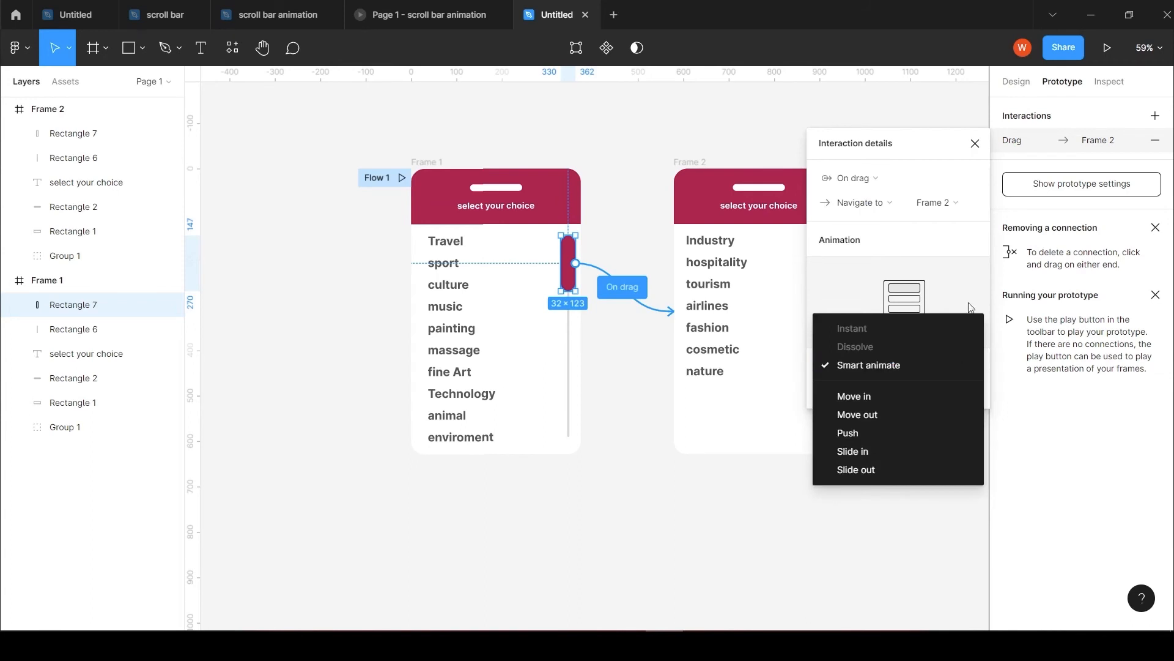
pyautogui.click(895, 367)
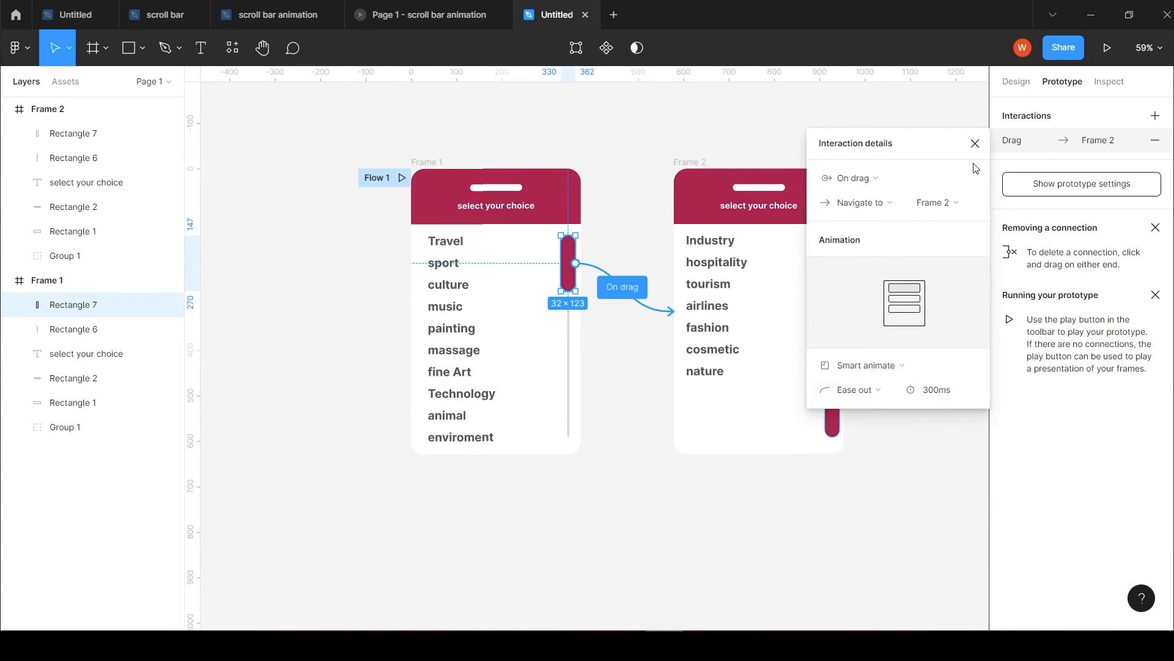
pyautogui.click(975, 143)
# Connect the second frame's scroll handle back to Frame 1 with an On drag trigger.
pyautogui.click(832, 426)
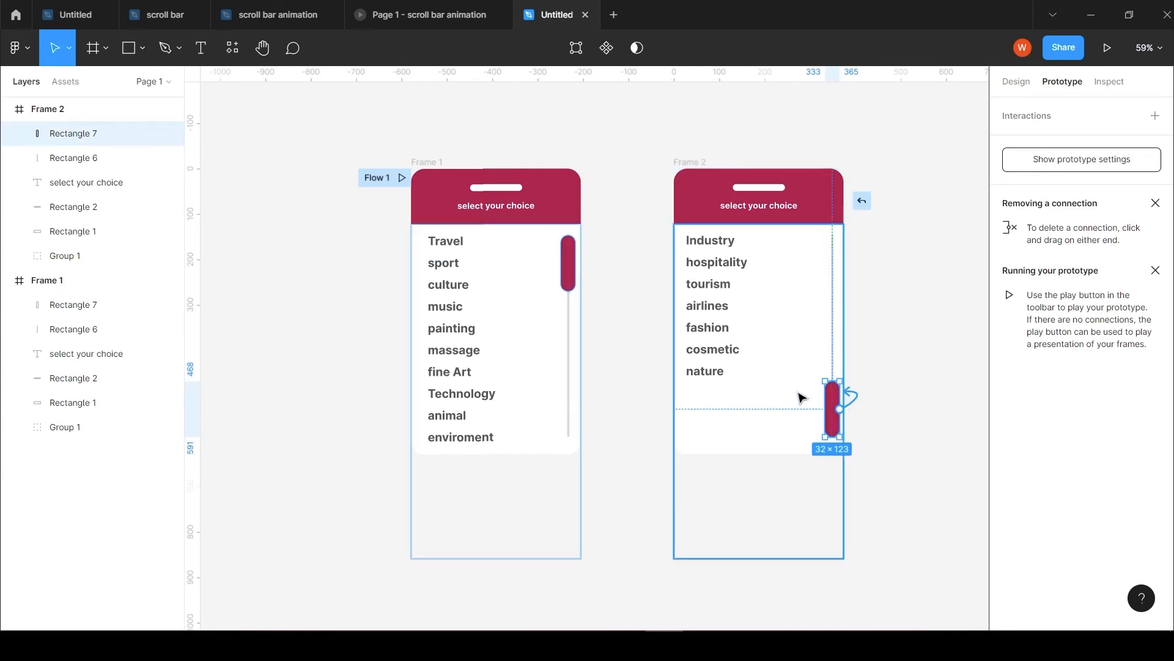
pyautogui.moveTo(840, 408); pyautogui.dragTo(583, 335)
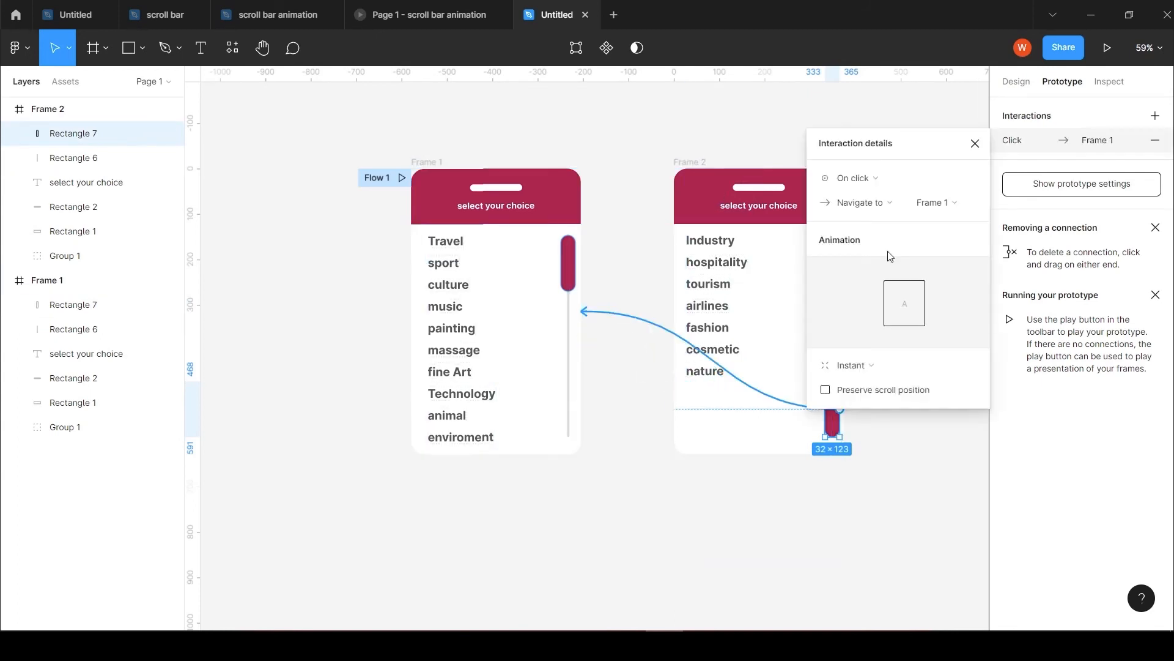
pyautogui.click(976, 179)
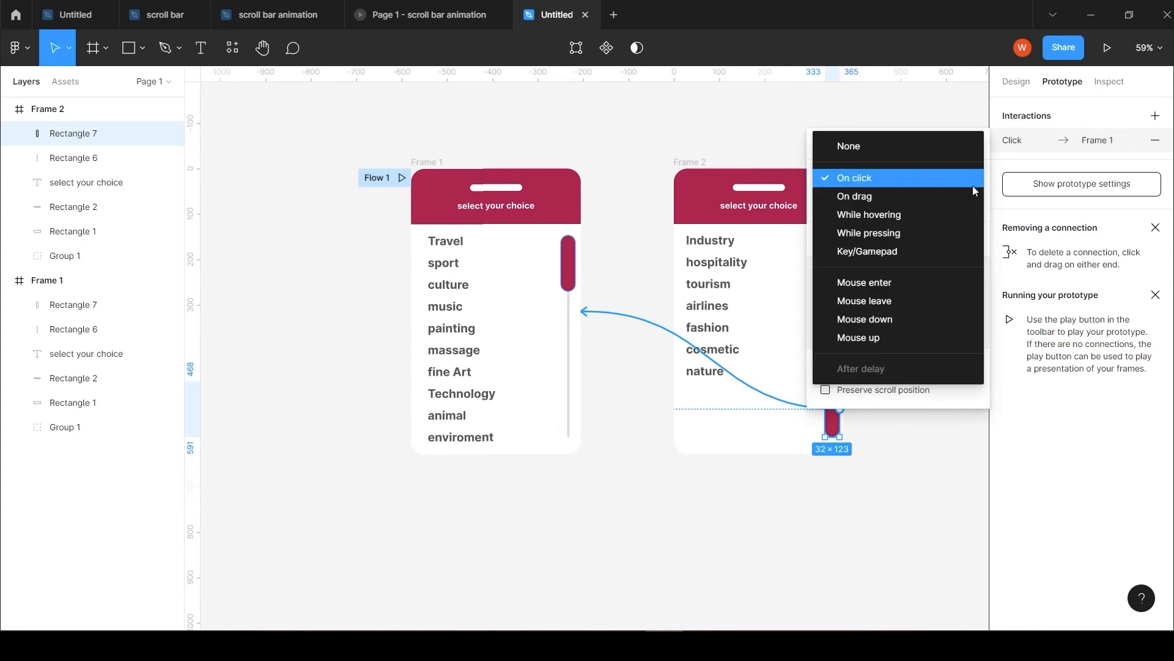
pyautogui.click(844, 191)
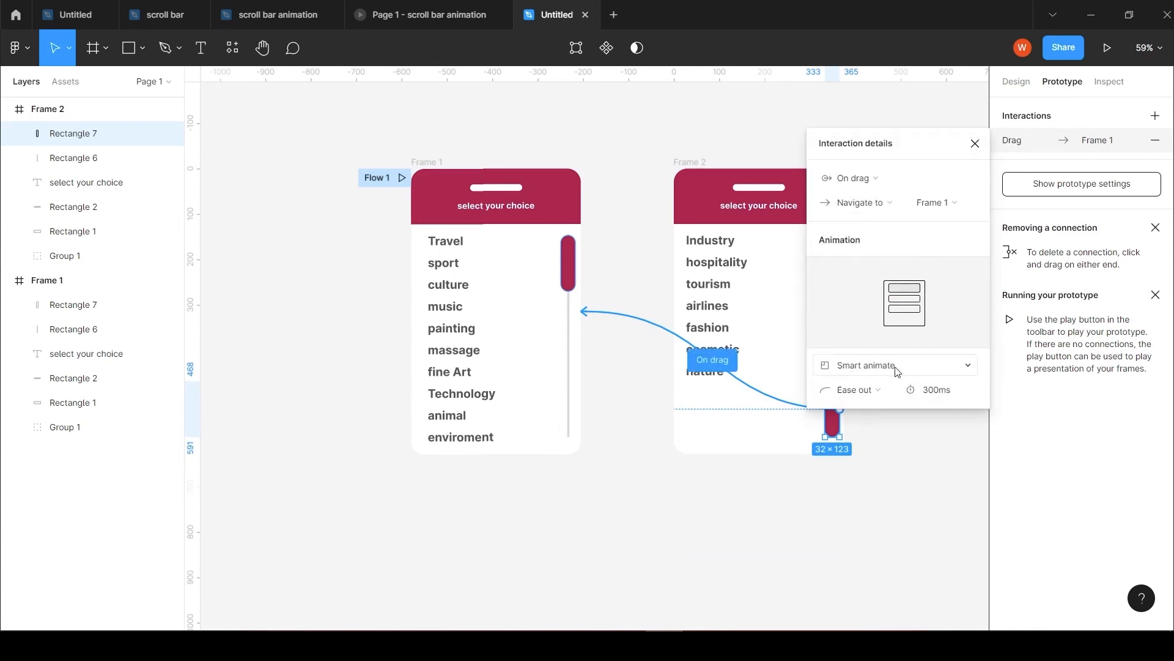
pyautogui.click(1055, 116)
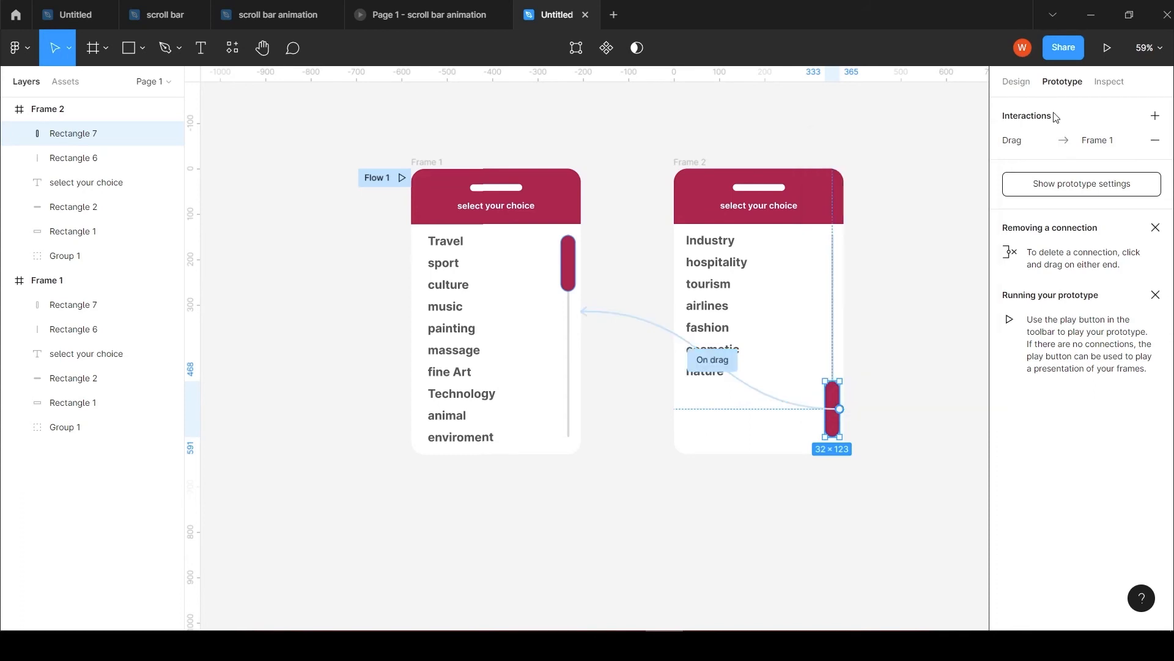
# Play the prototype and test the scroll handle by pulling it from the lower end of its track back to the upper end.
pyautogui.click(1108, 48)
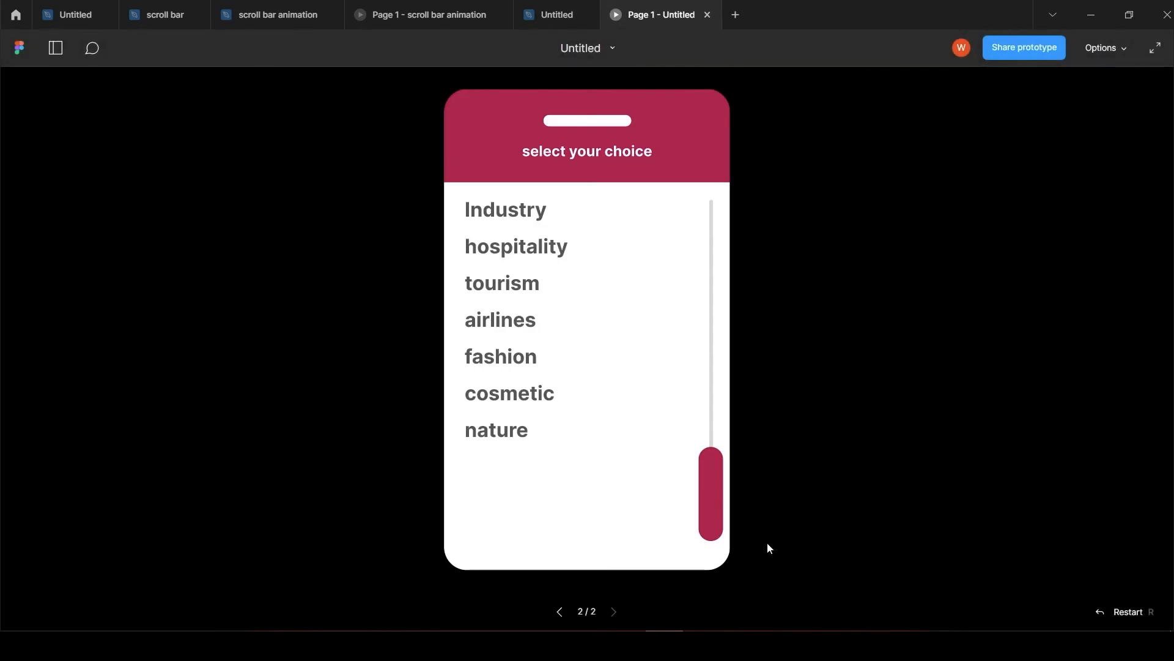
pyautogui.moveTo(709, 508); pyautogui.dragTo(703, 245)
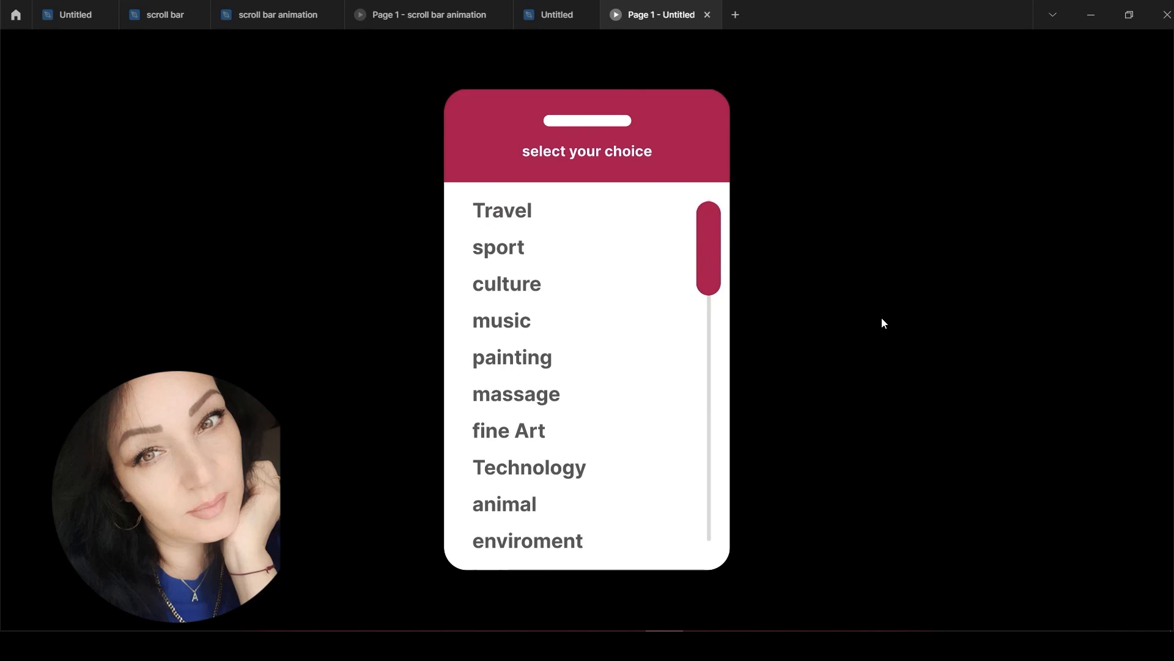